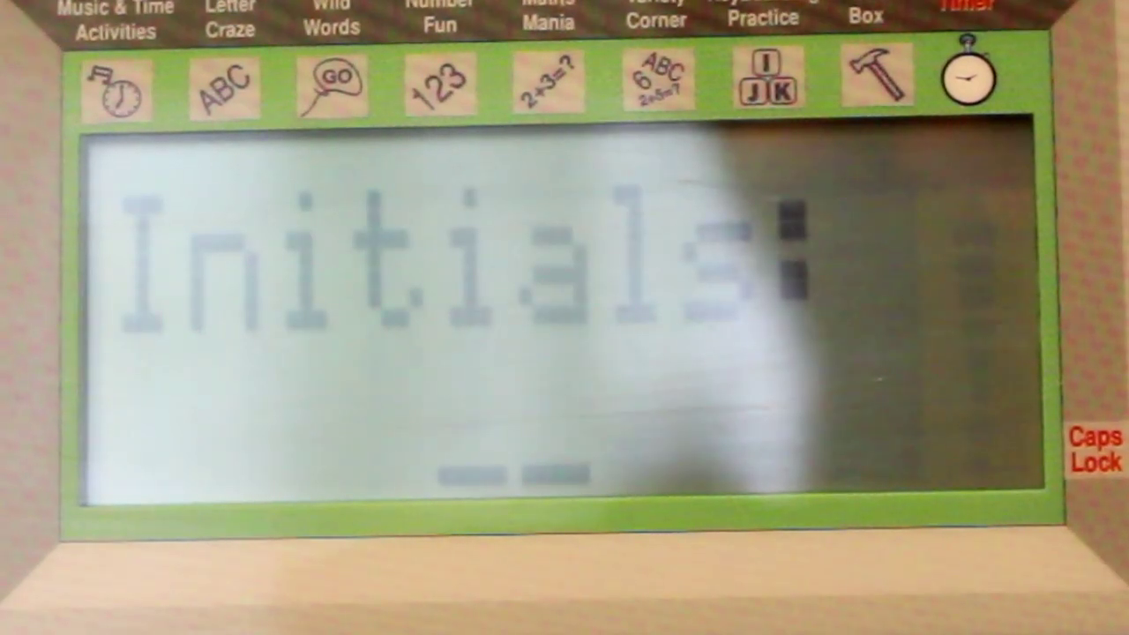
text(T)
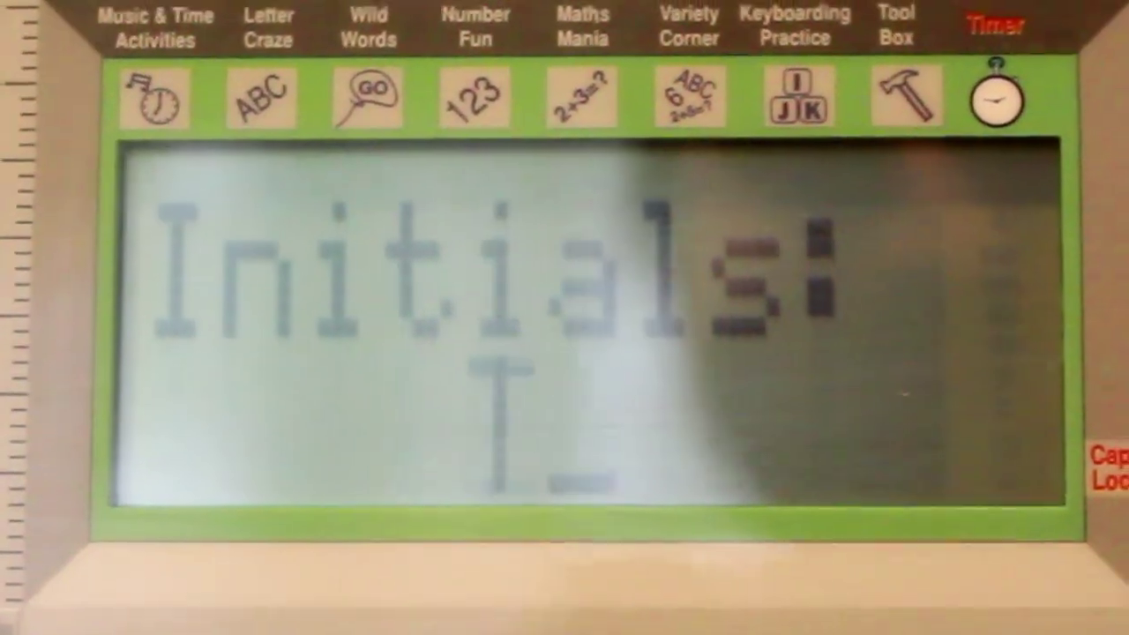
text(B)
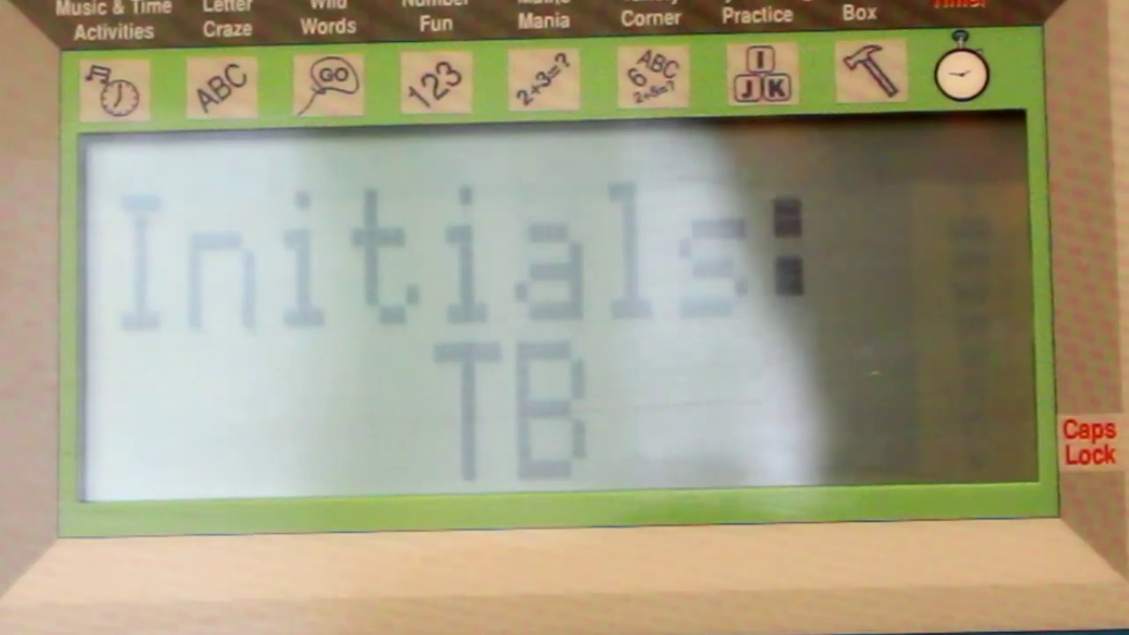
Step: Sign in with initials TB and launch activity 01, Follow Me
key(Return)
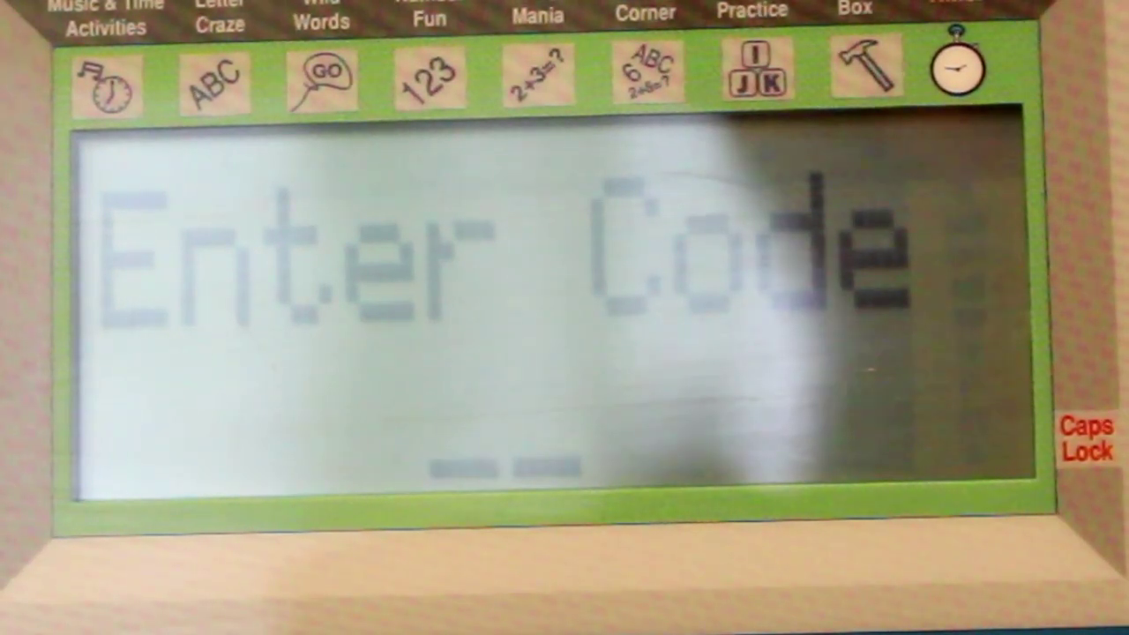
text(0)
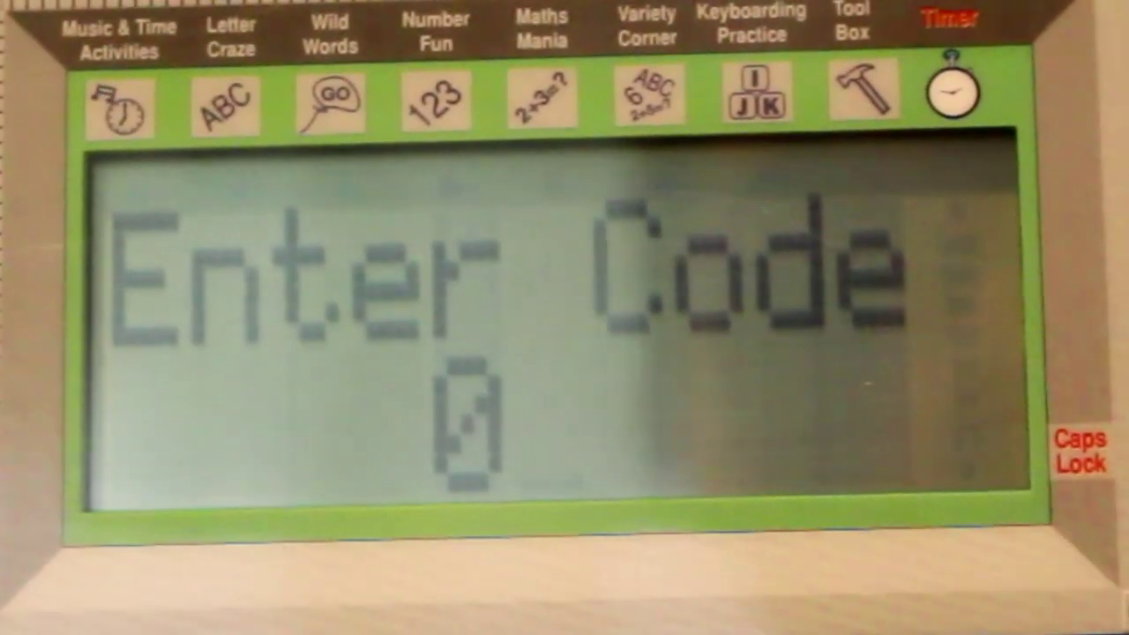
text(1)
key(Return)
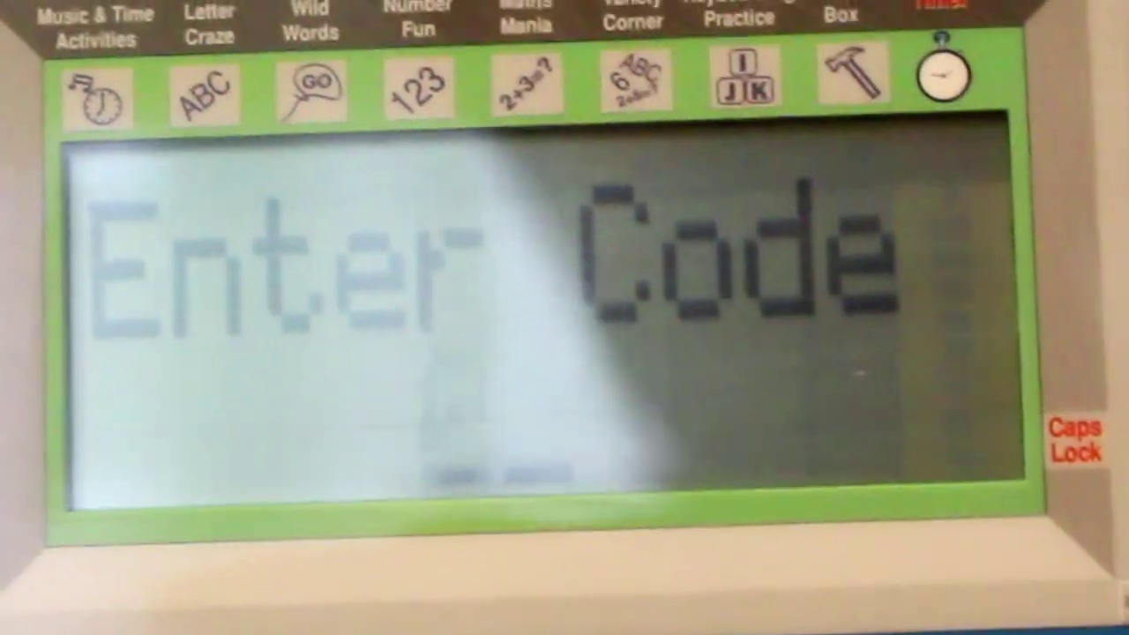
text(03)
Step: Enter code 03 to launch the Time Machine activity
key(Return)
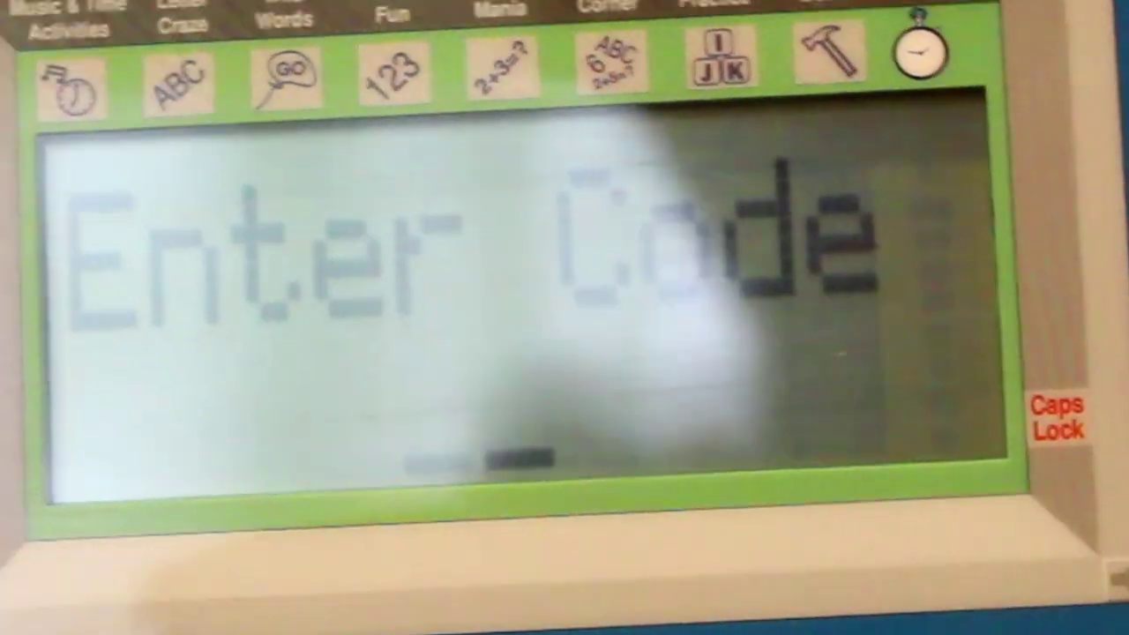
text(04)
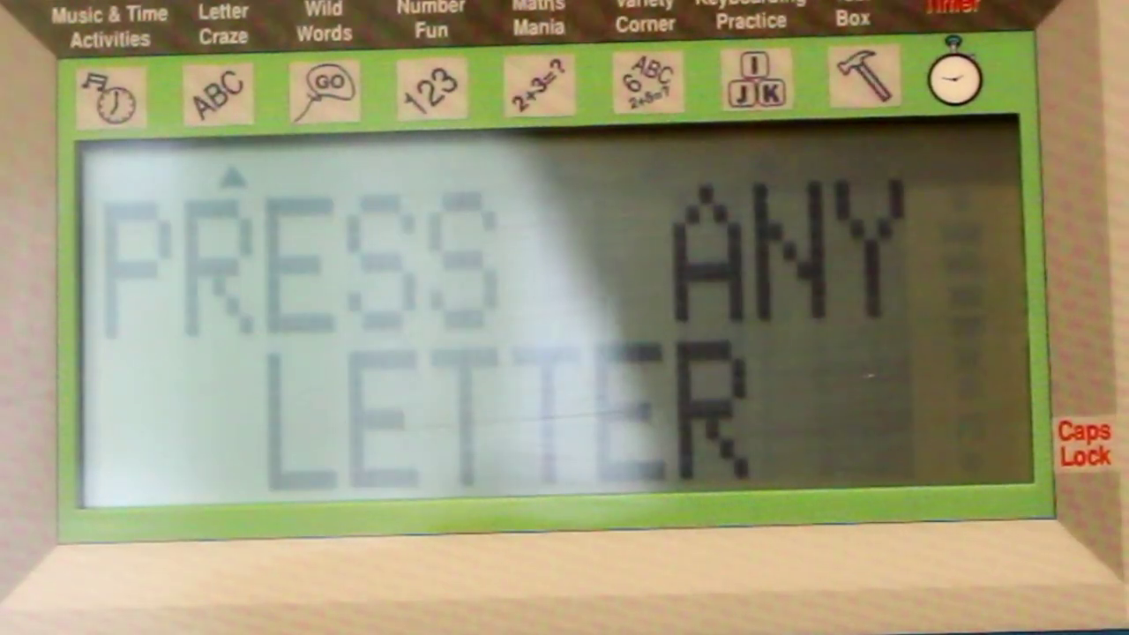
Step: Show the letter pictures for T, S, M (with its marching animation), B, Z and X
key(t)
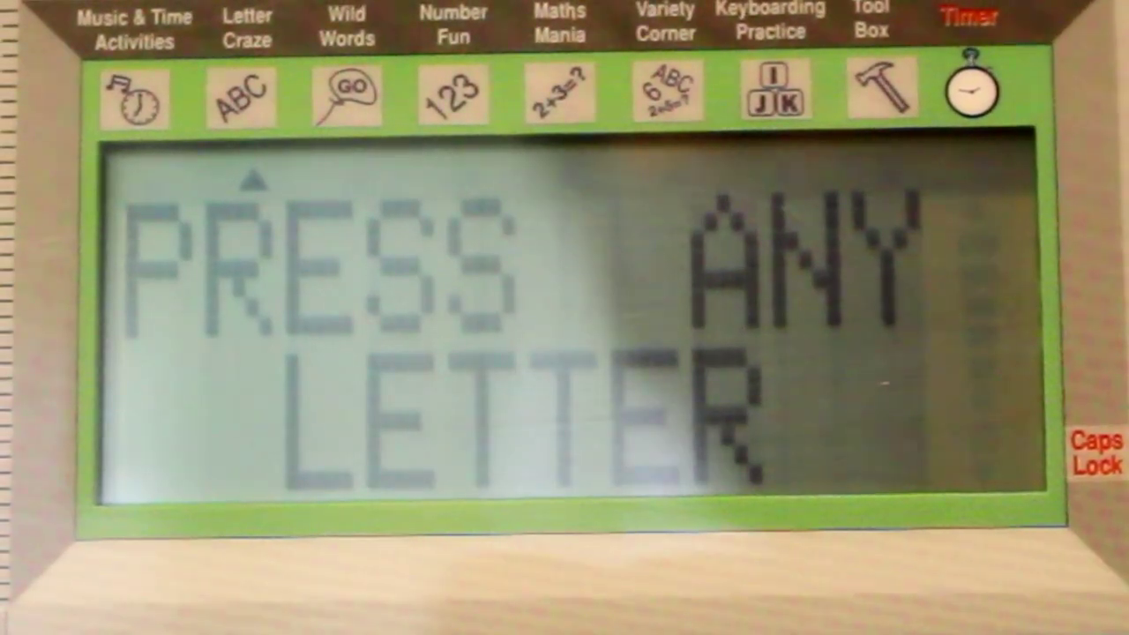
key(s)
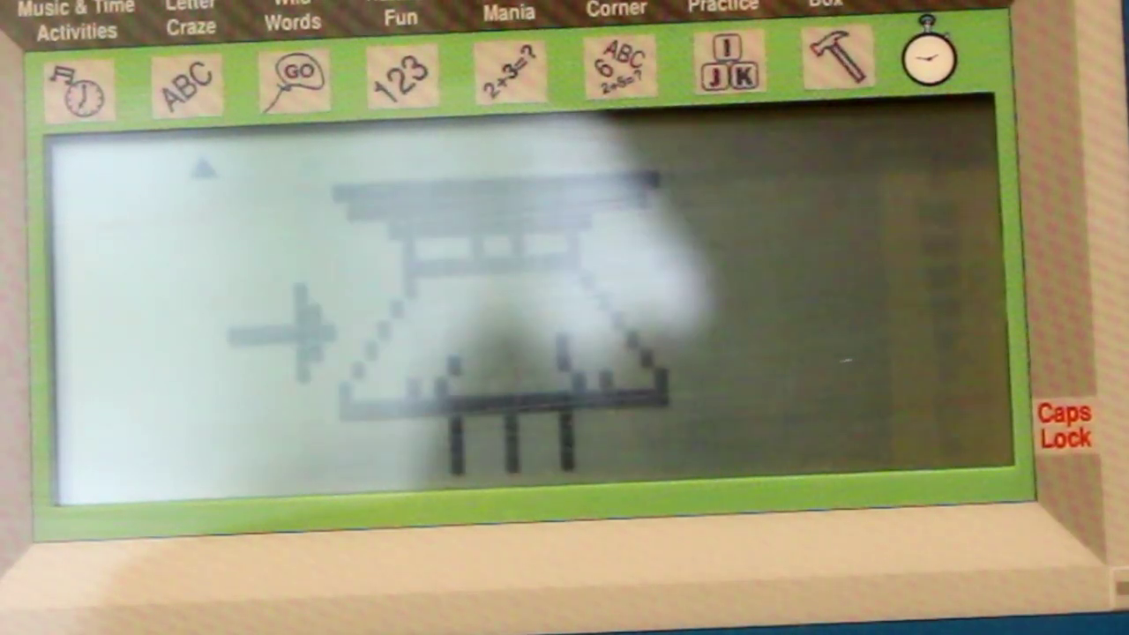
key(m)
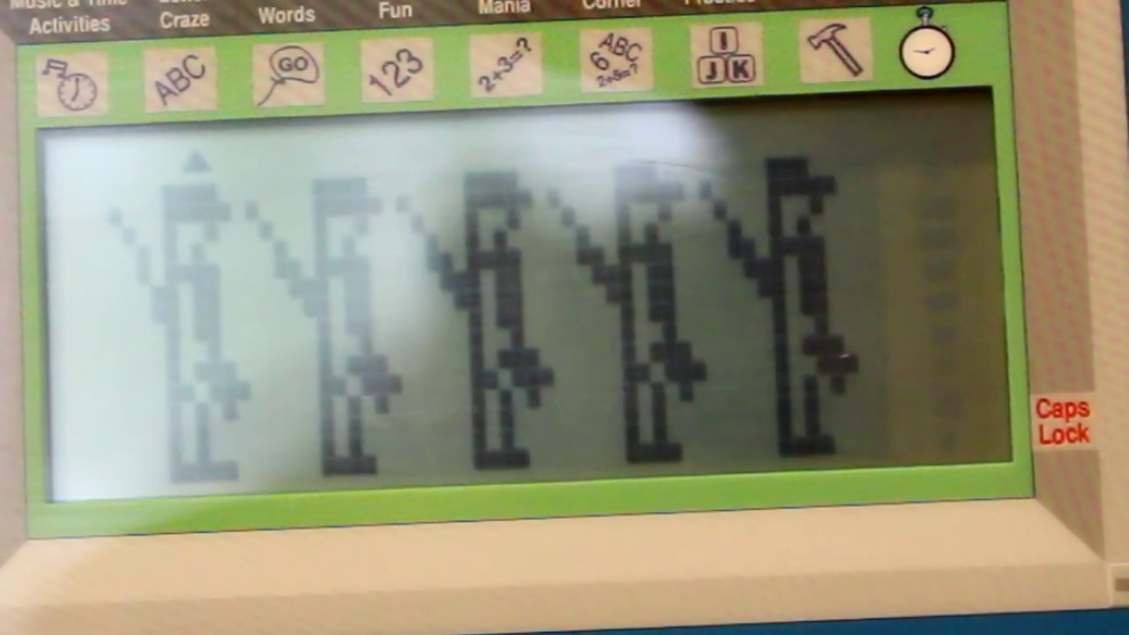
key(m)
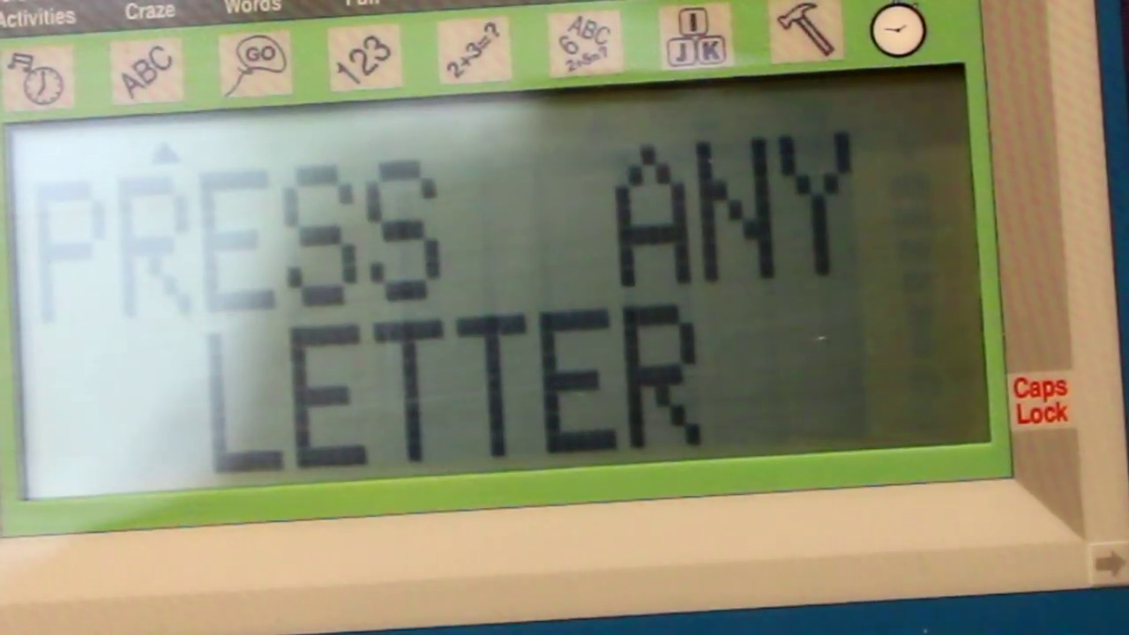
key(b)
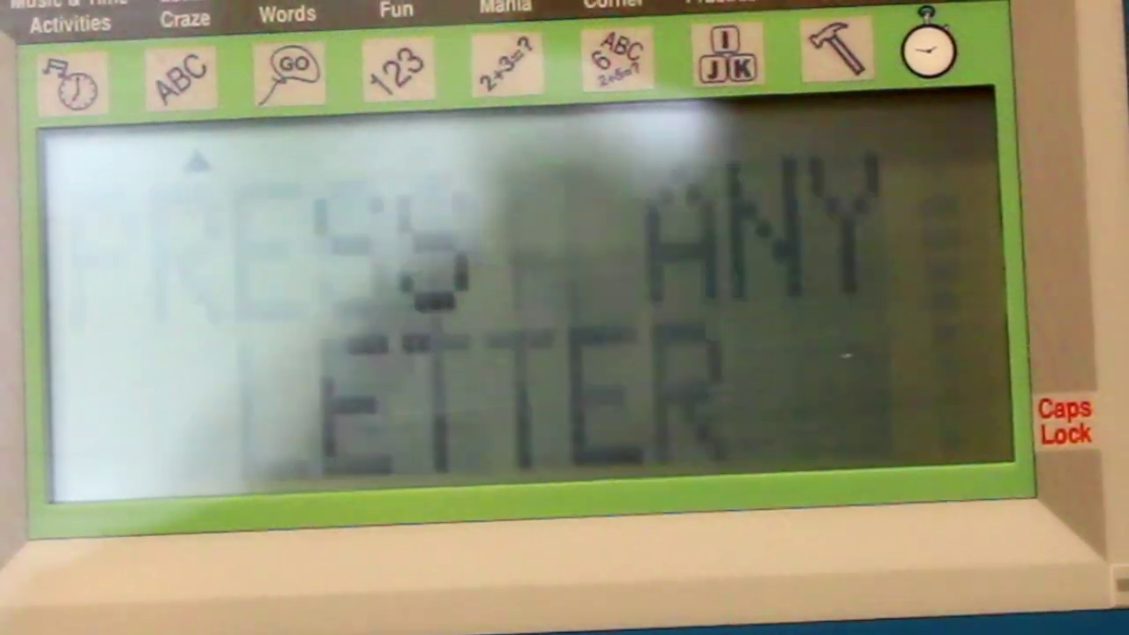
key(z)
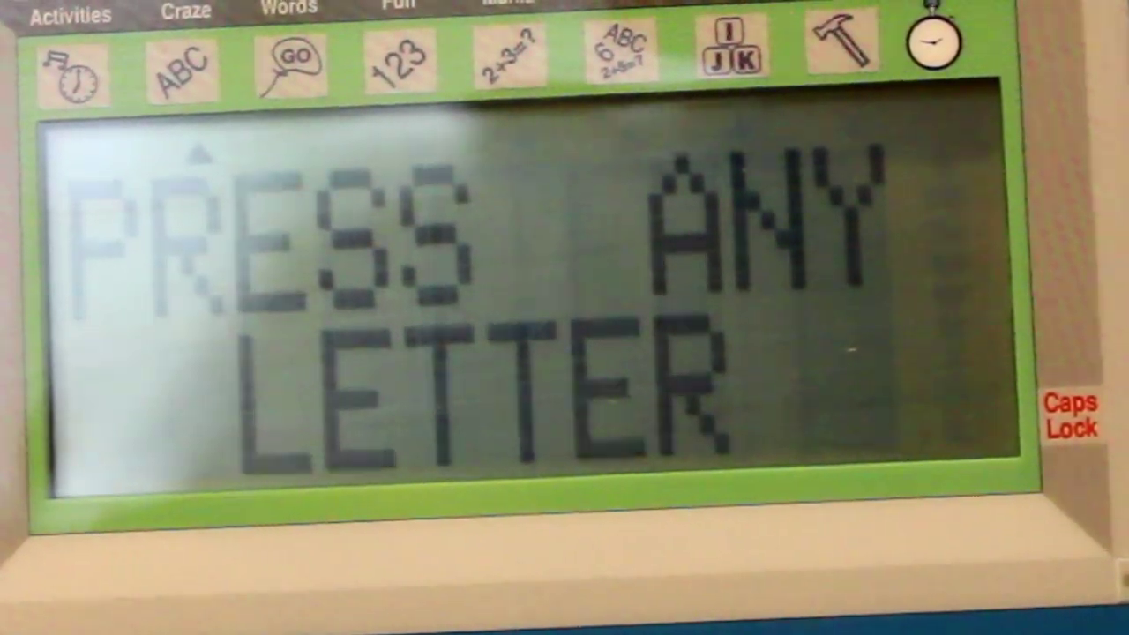
key(x)
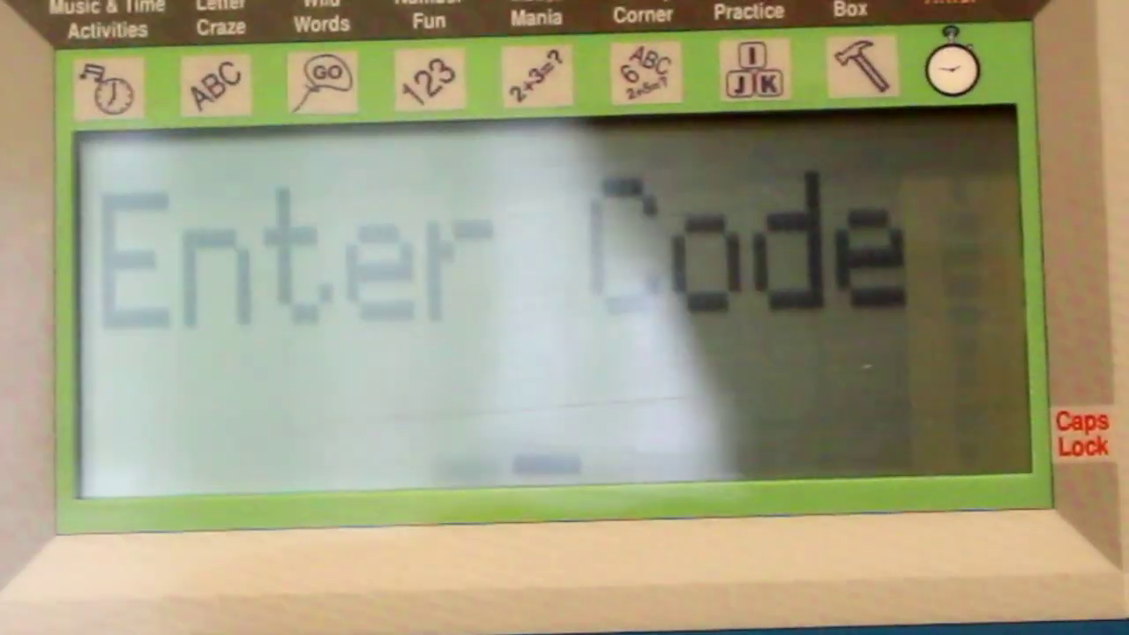
text(05)
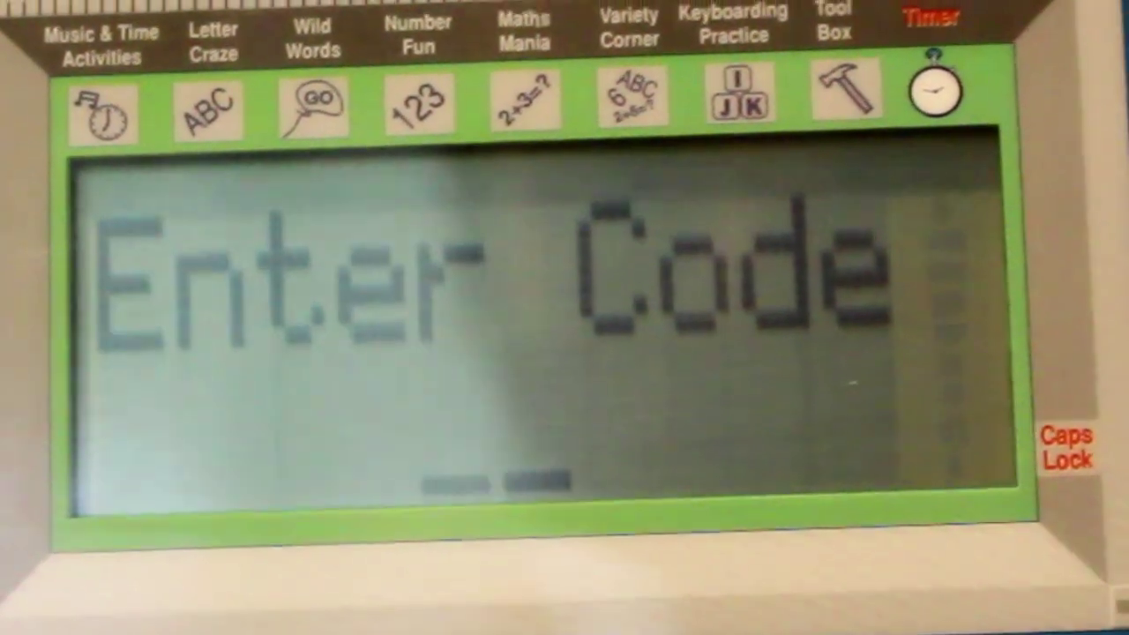
text(06)
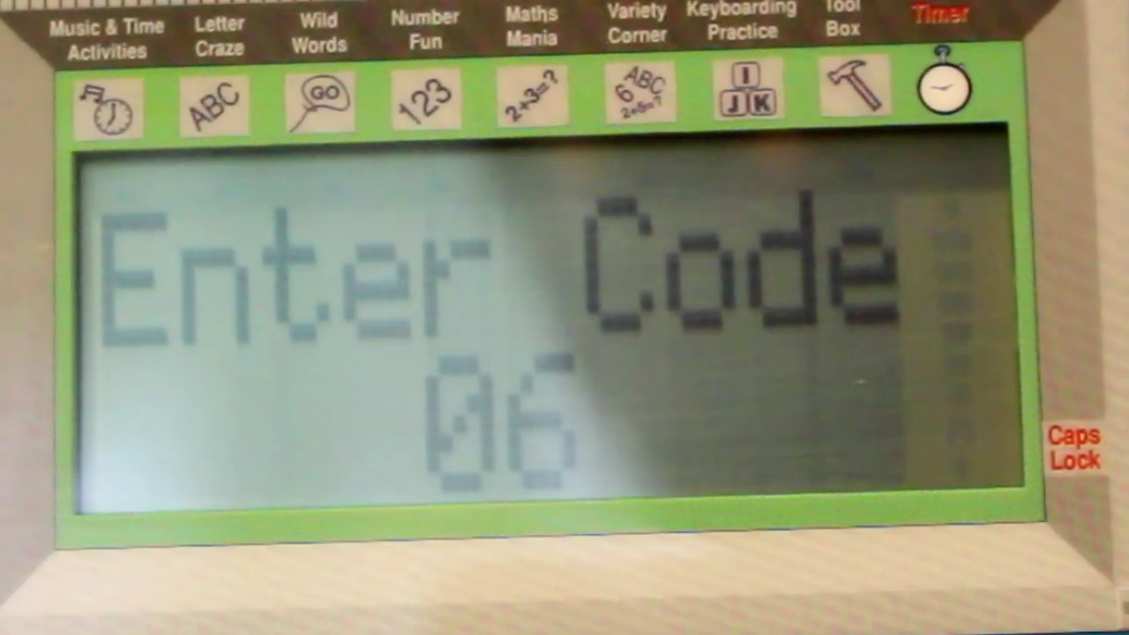
Step: Enter code 06 to start the Missing You word activity
key(Return)
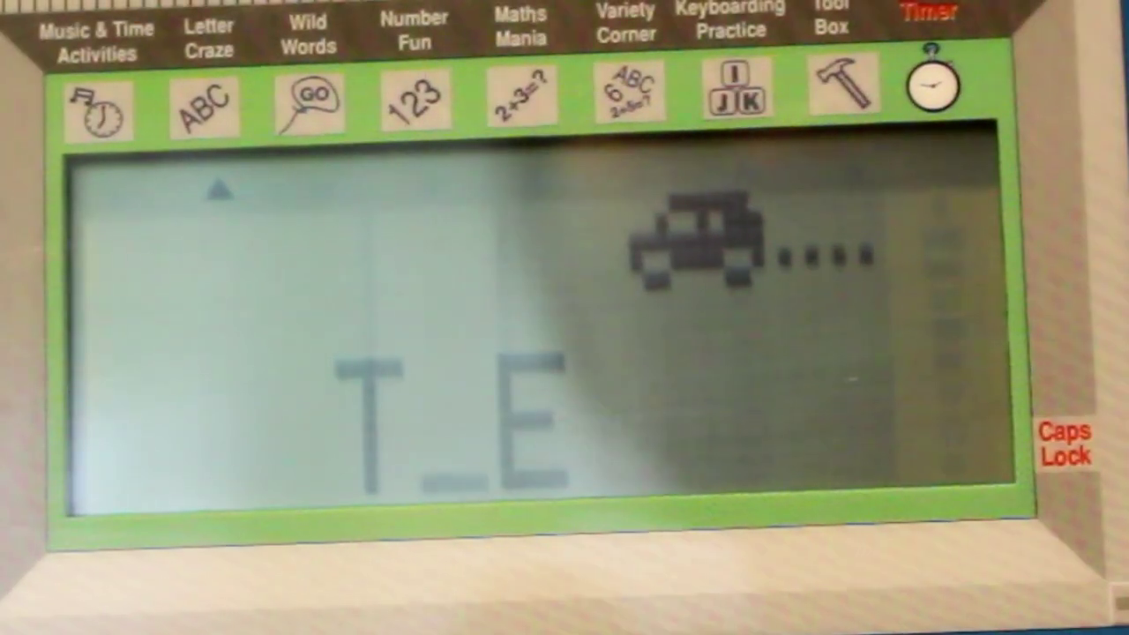
text(o)
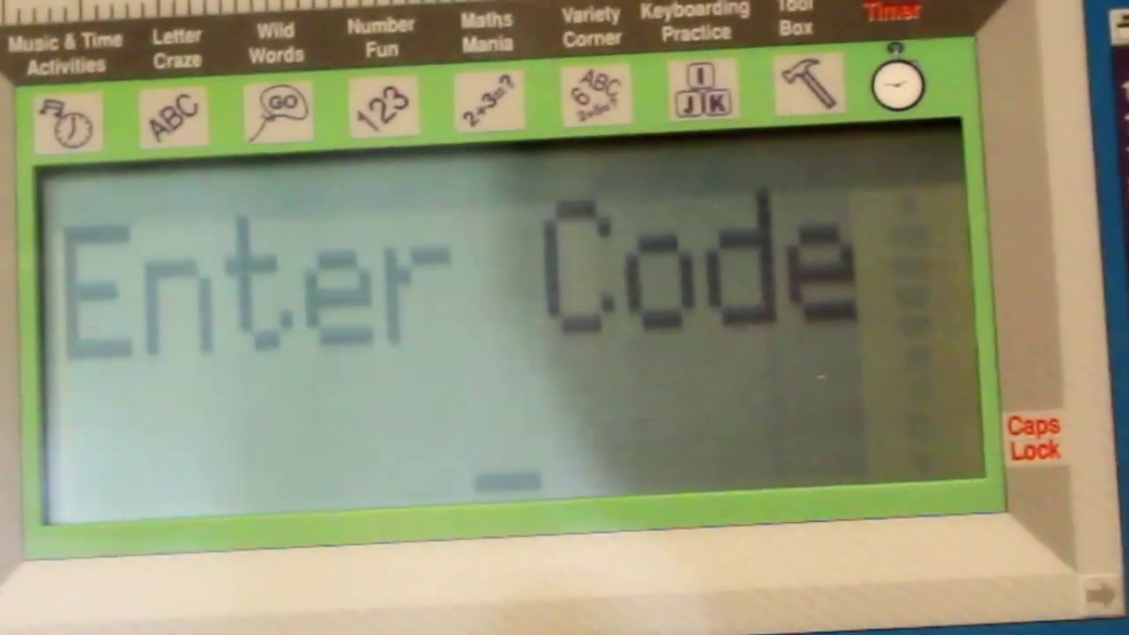
text(0)
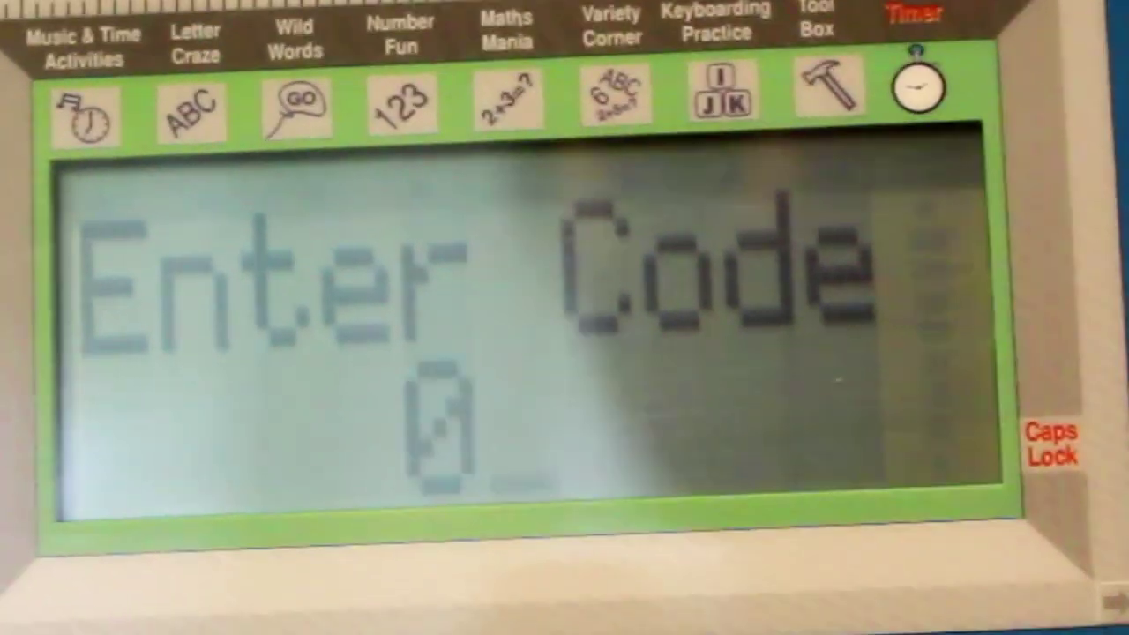
text(7)
Step: Start Undercover with code 07 and guess F, K, R, T and S for the flower tile
key(Return)
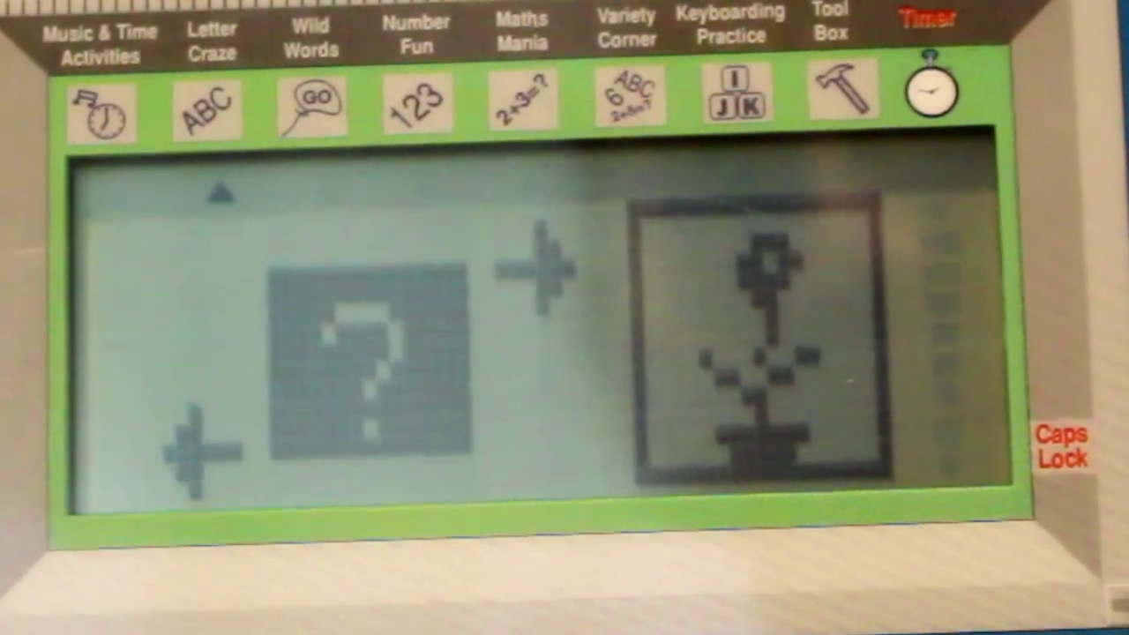
key(f)
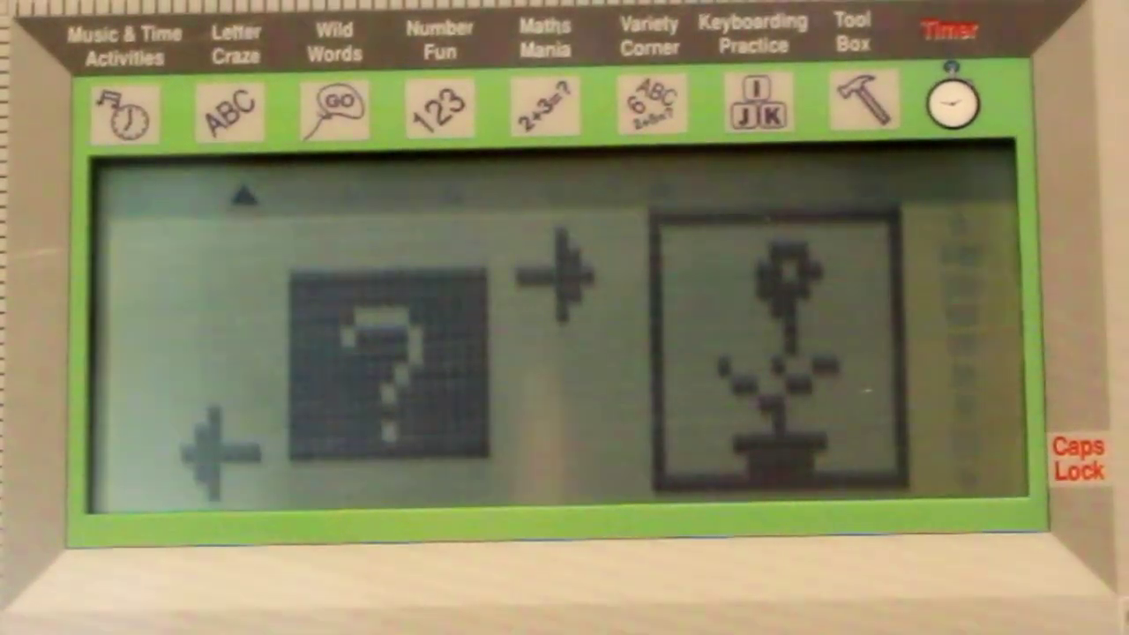
key(k)
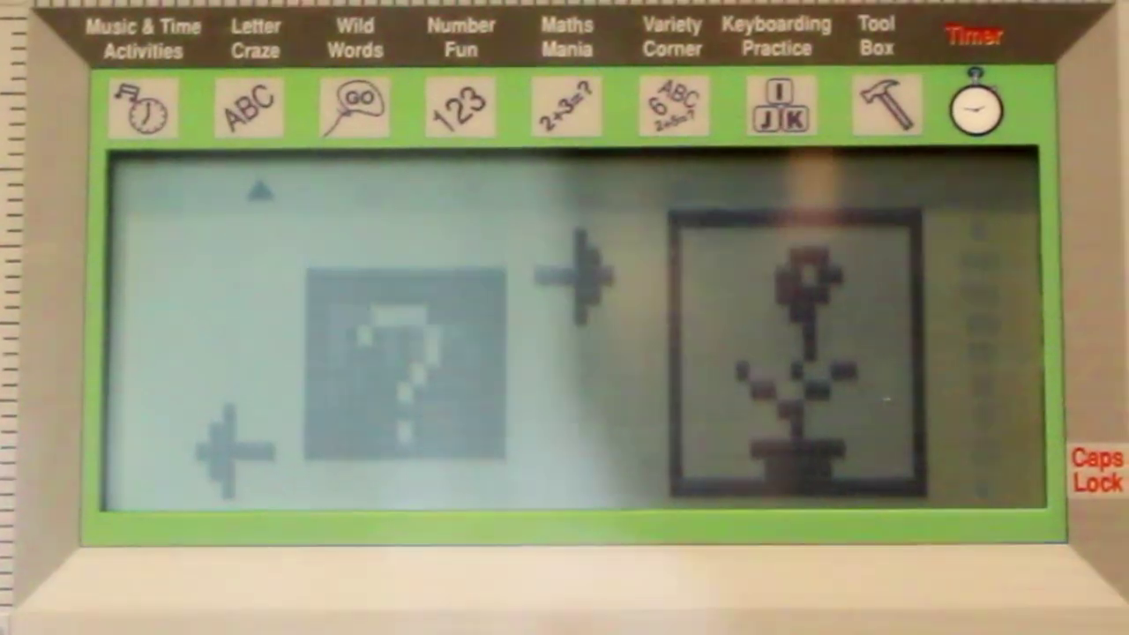
key(r)
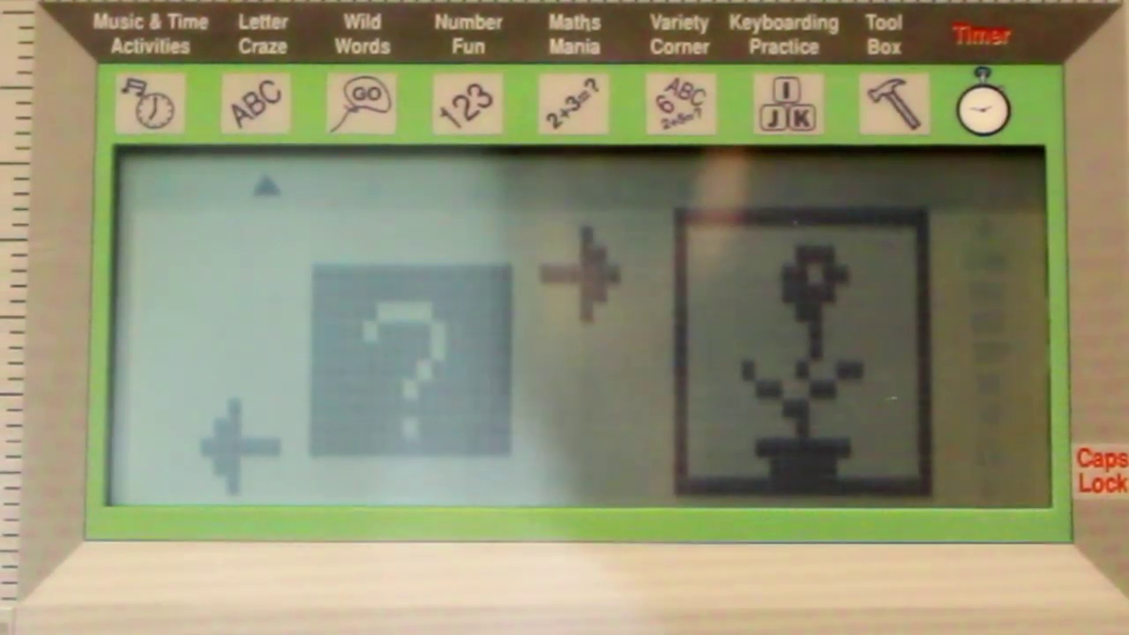
key(t)
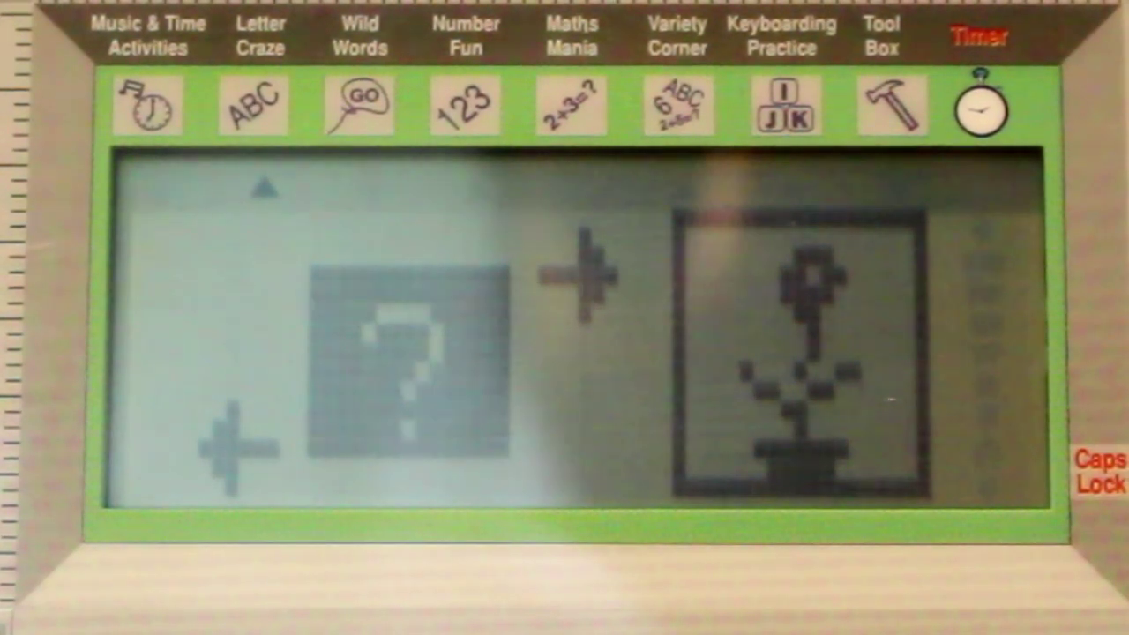
key(s)
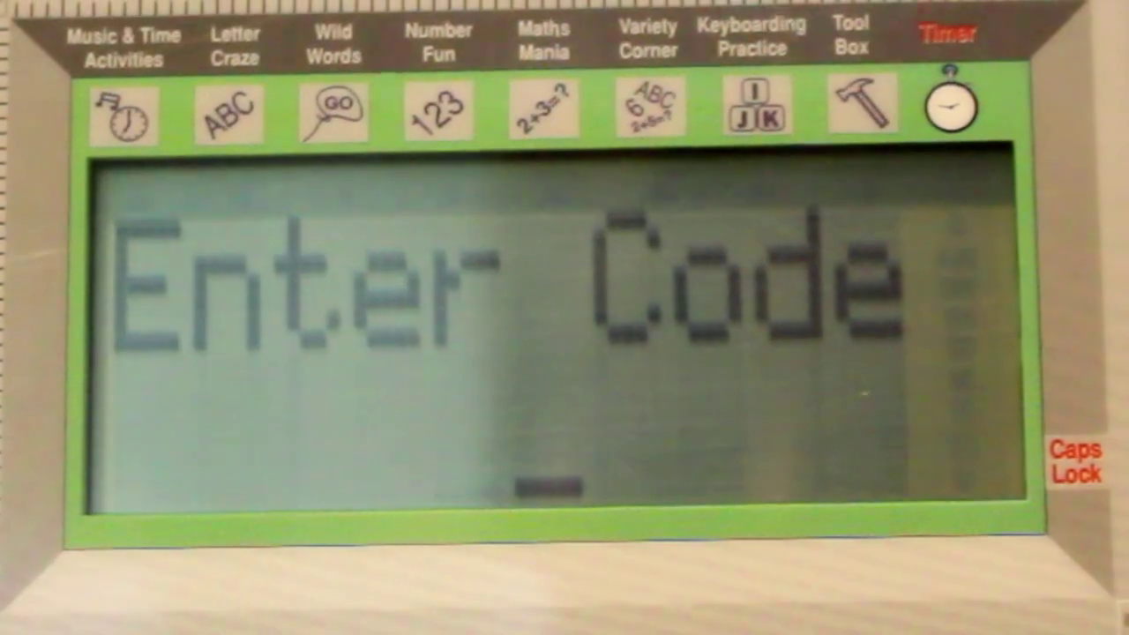
text(08)
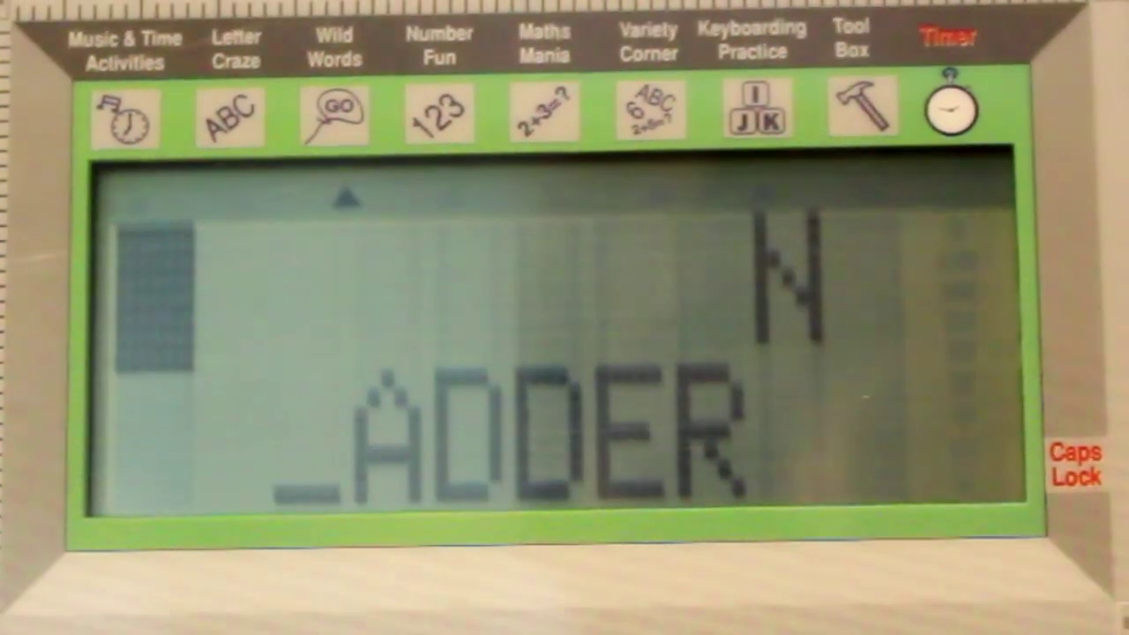
text(l)
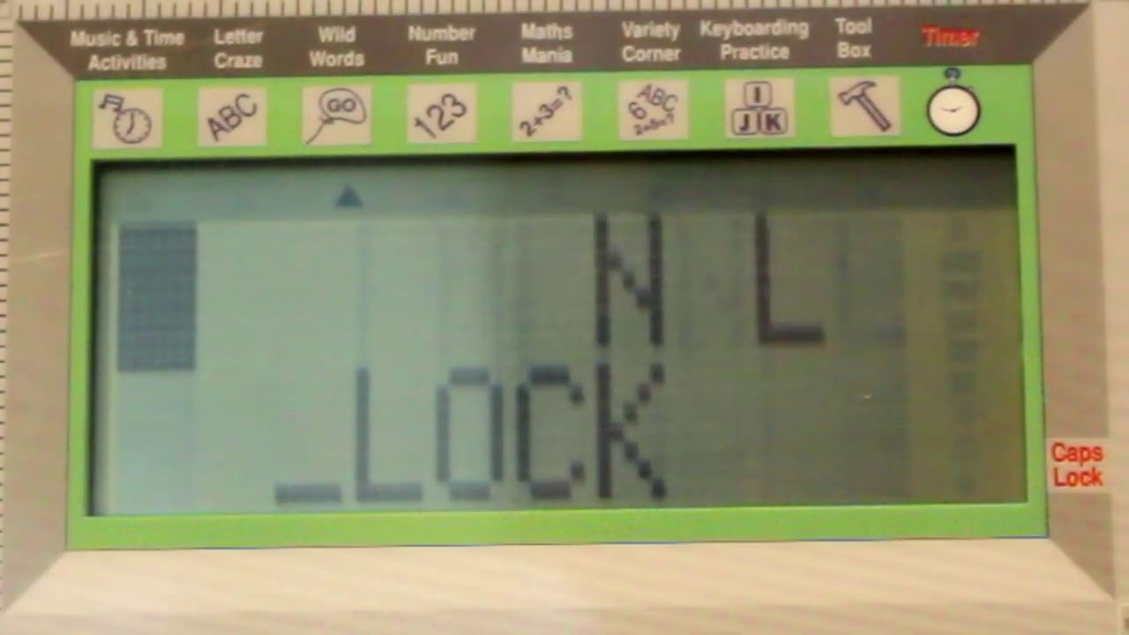
text(c)
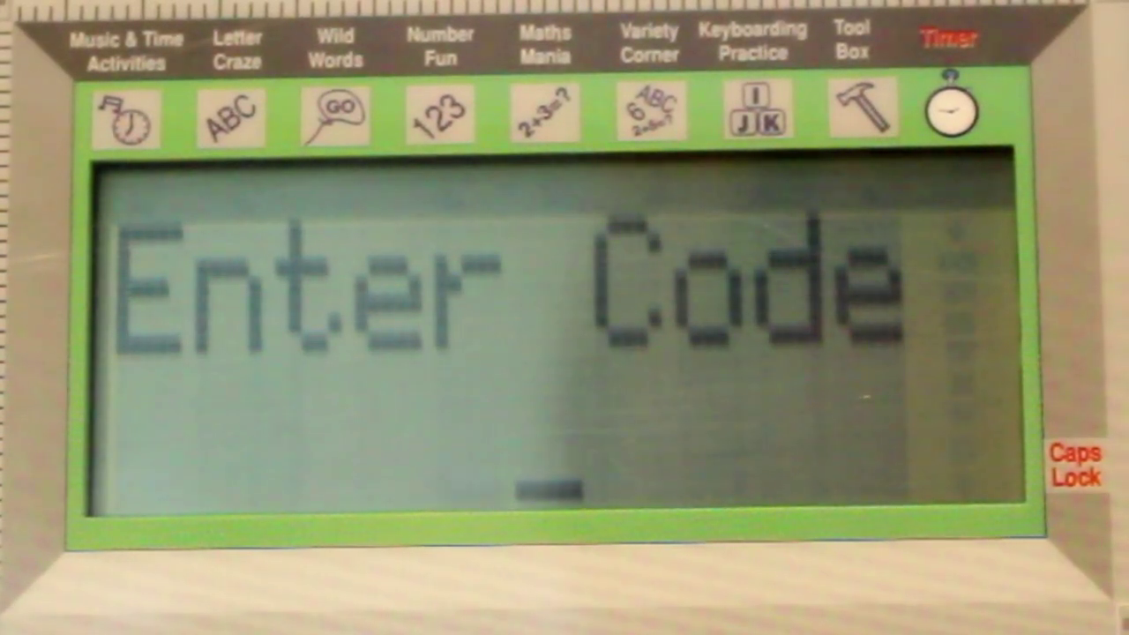
text(13)
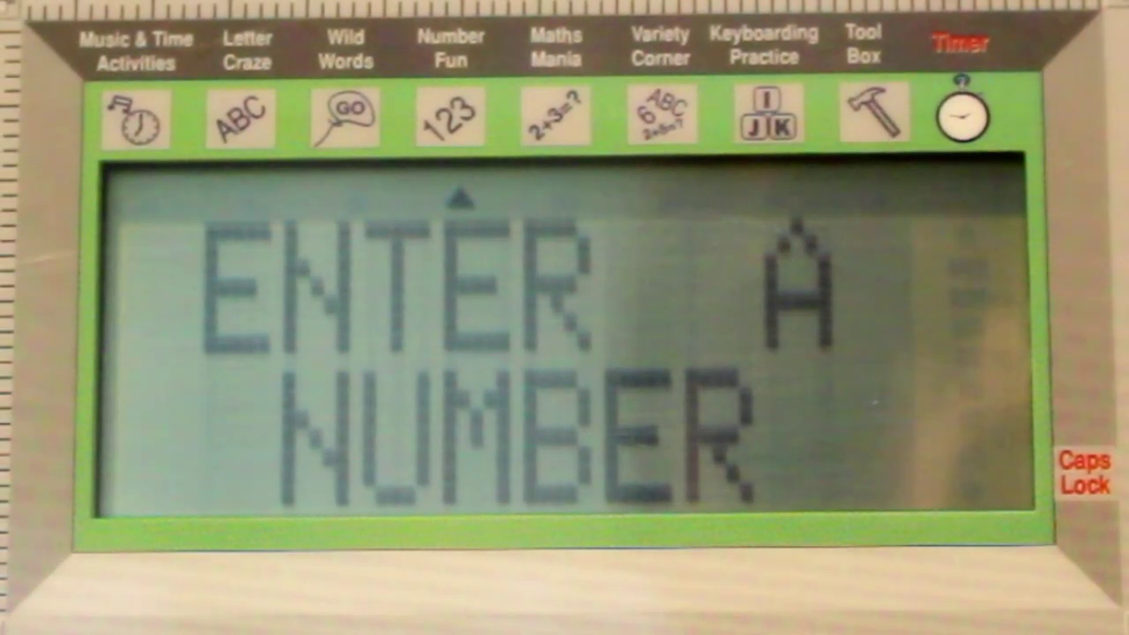
text(8)
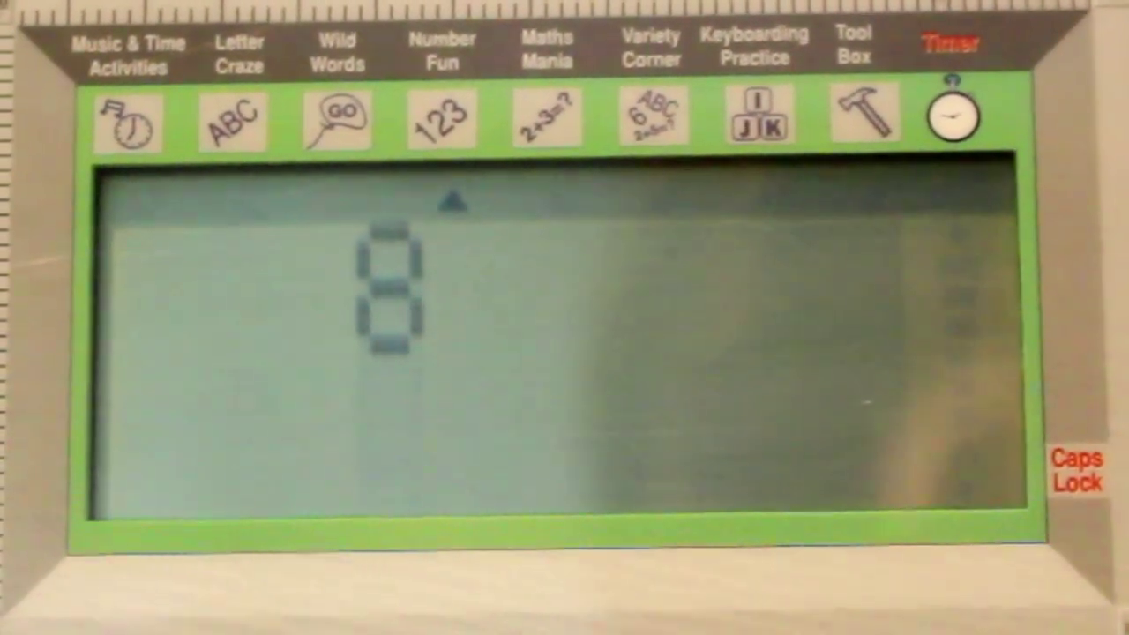
text(75)
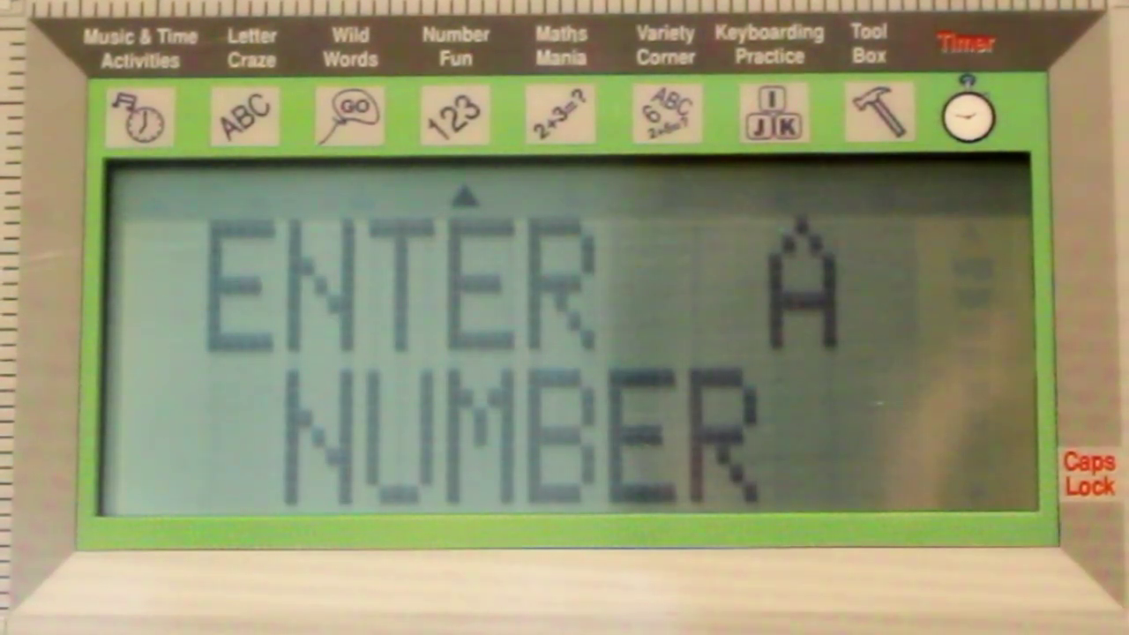
text(2)
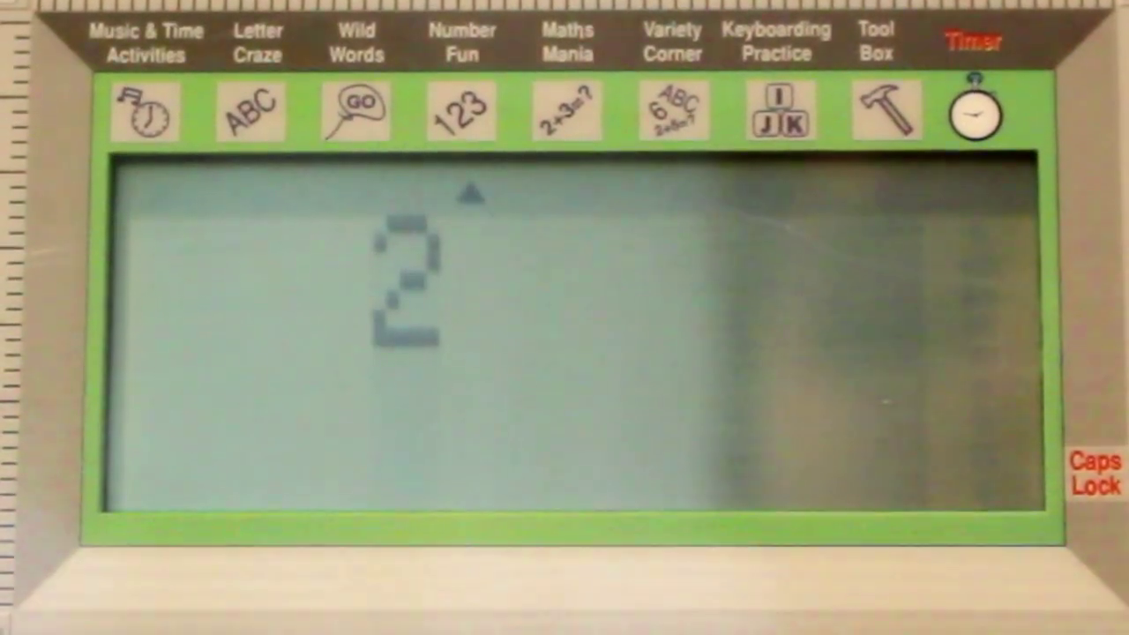
Step: Submit the numbers 2 and 87 to the activity 13 number game
key(Return)
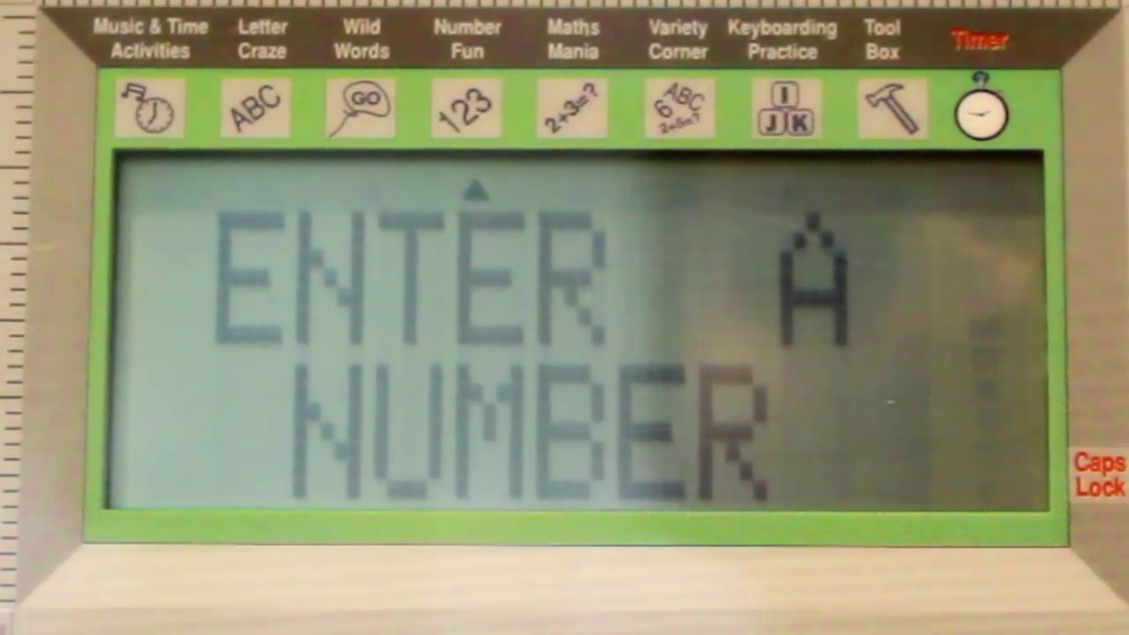
text(87)
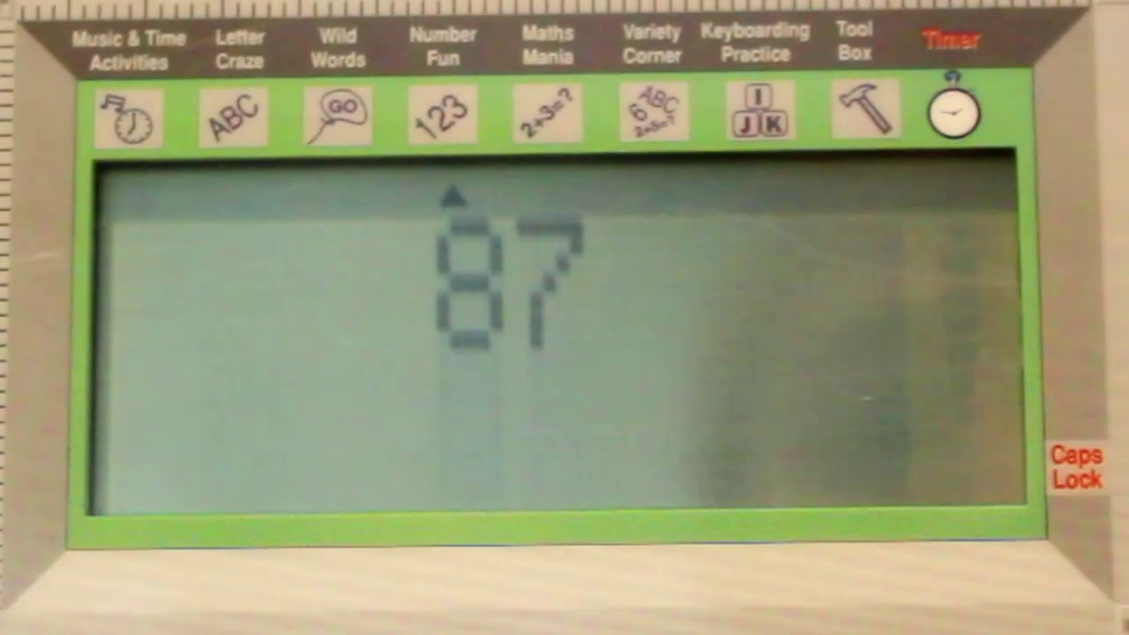
key(Return)
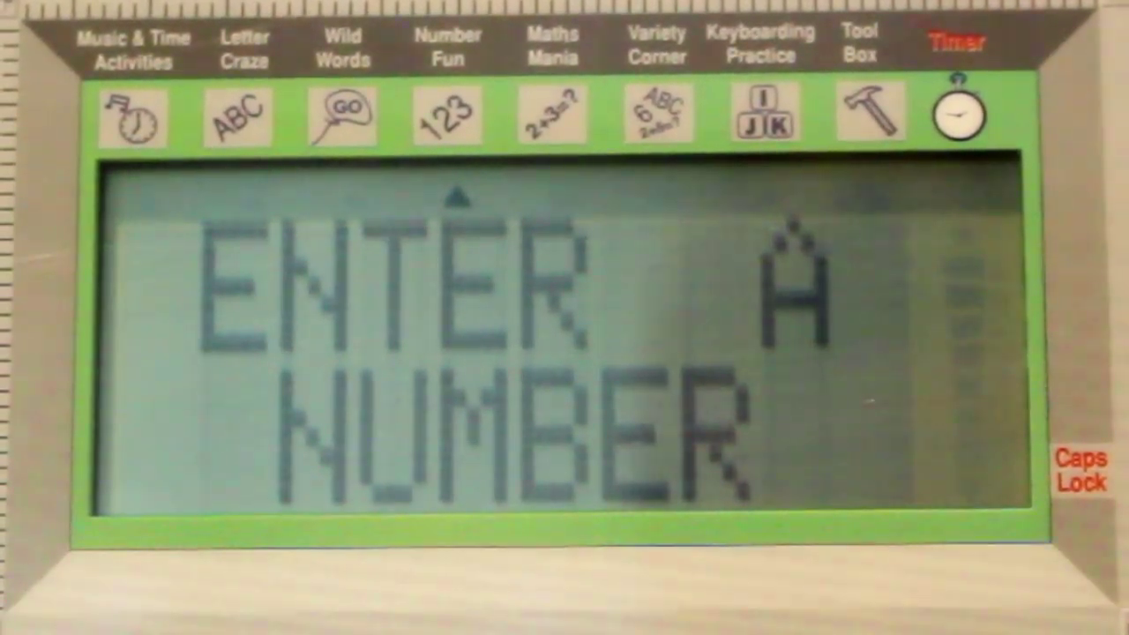
text(14)
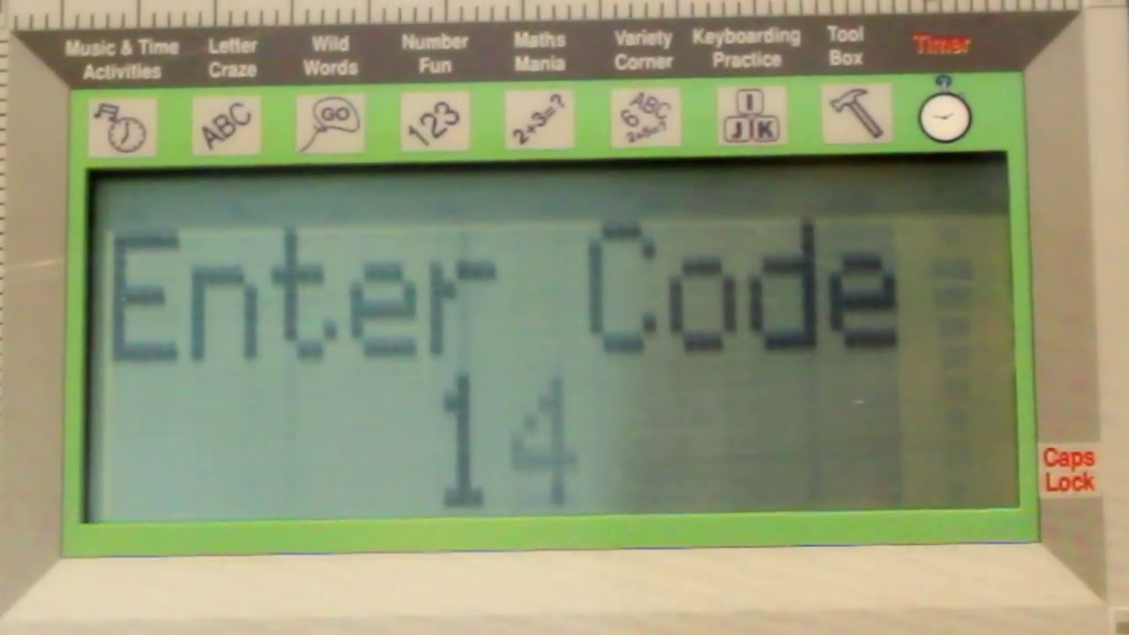
Step: Enter code 14 to start the counting activity
key(Return)
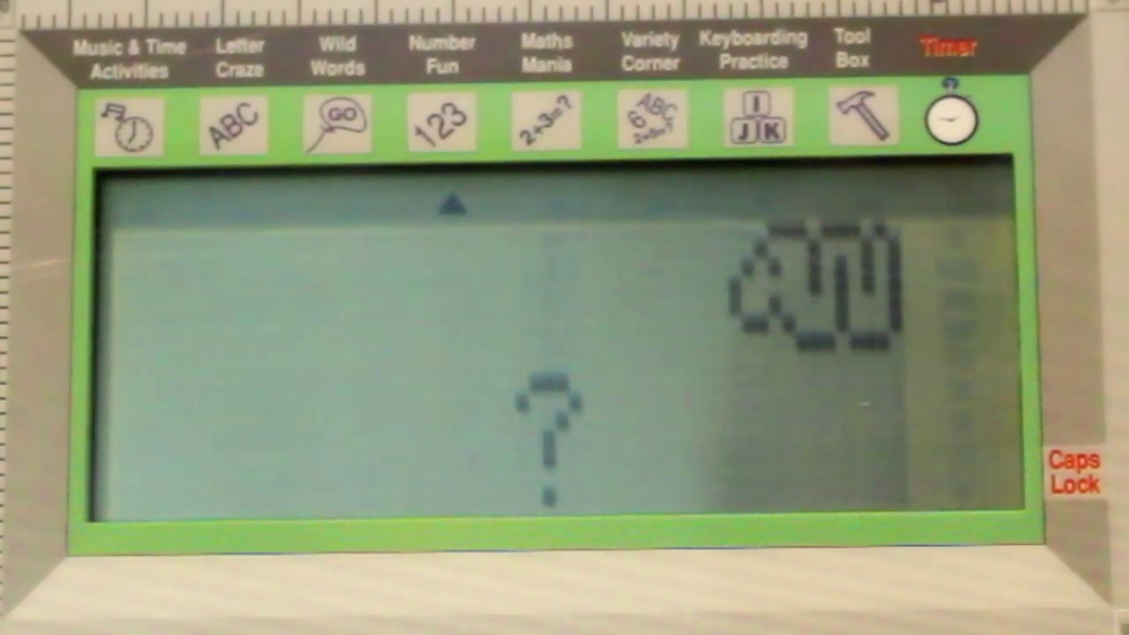
text(9)
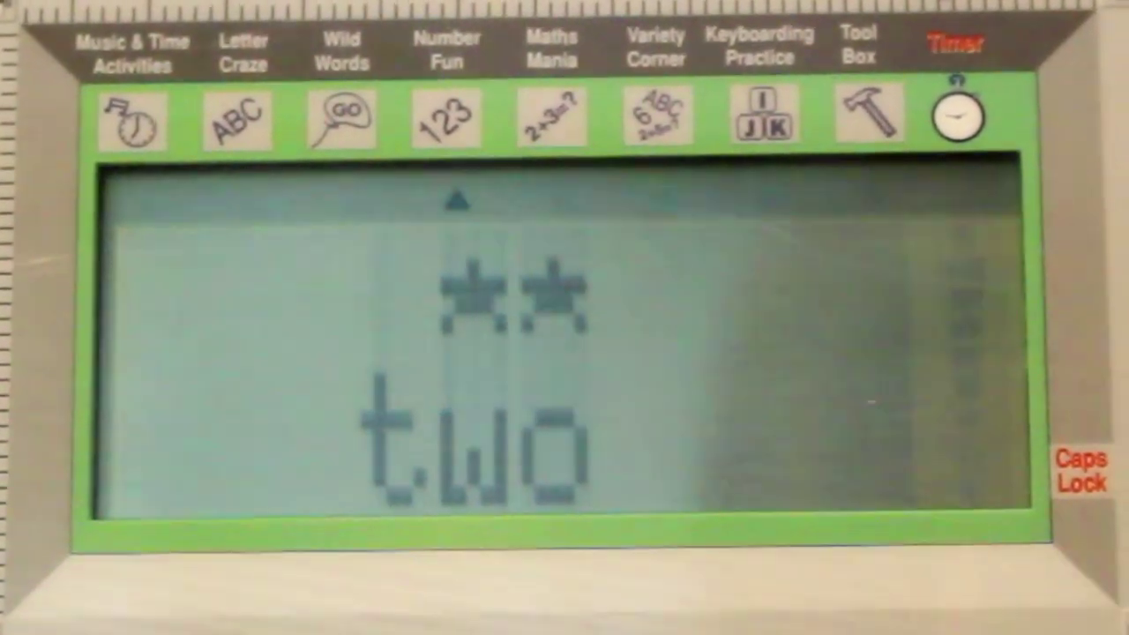
text(2)
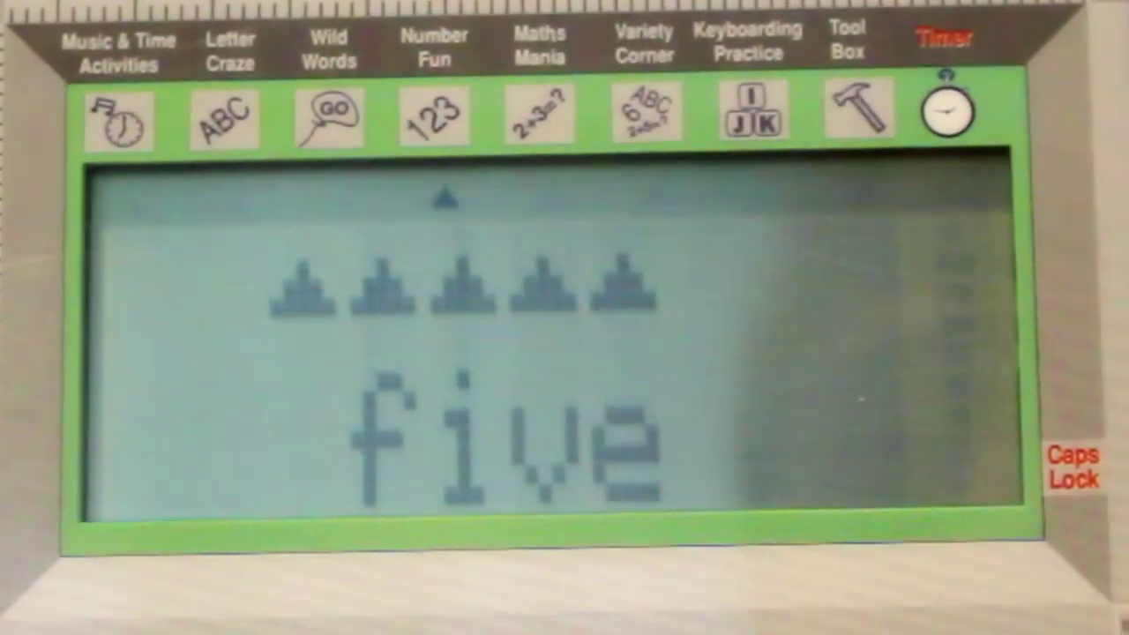
text(5)
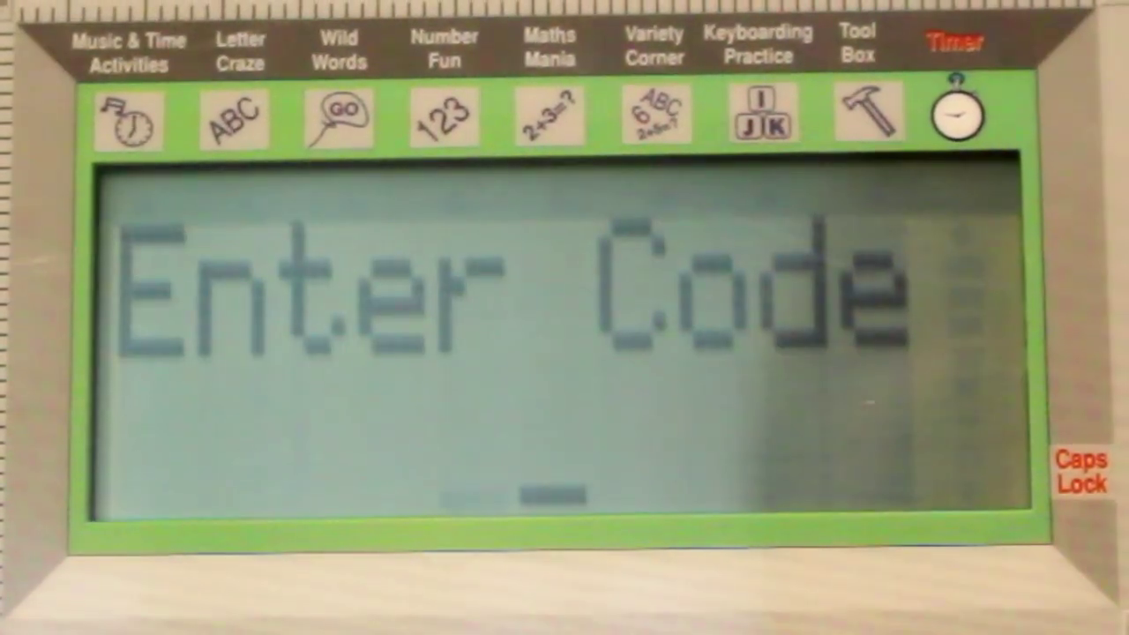
text(16)
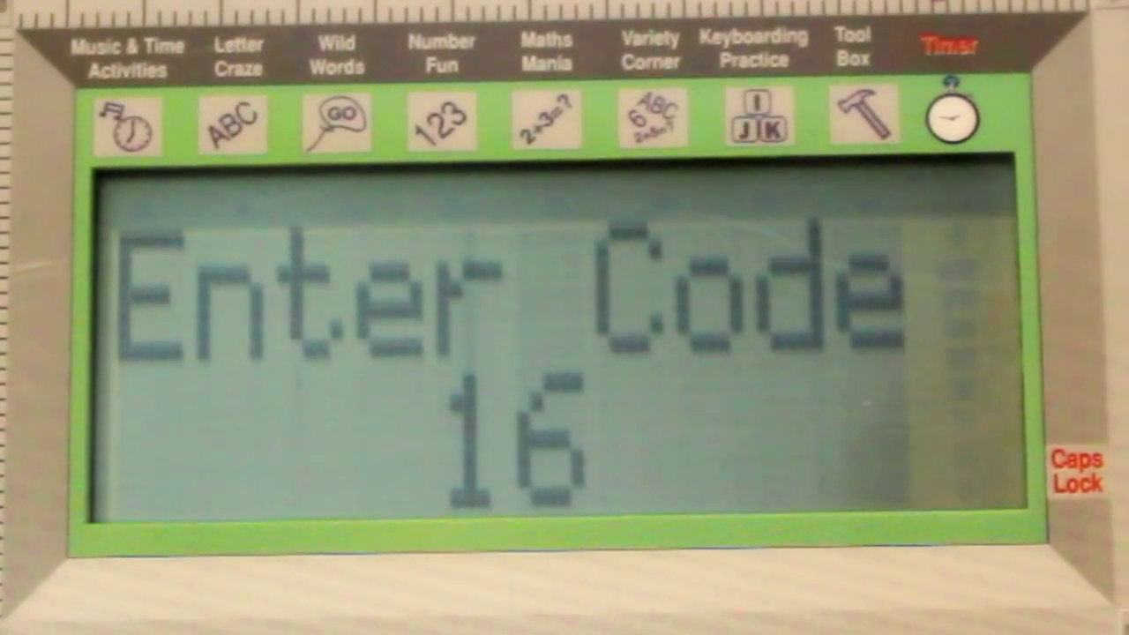
Step: Start activity 16 and erase the mistyped third letter of the FIVE answer
key(Return)
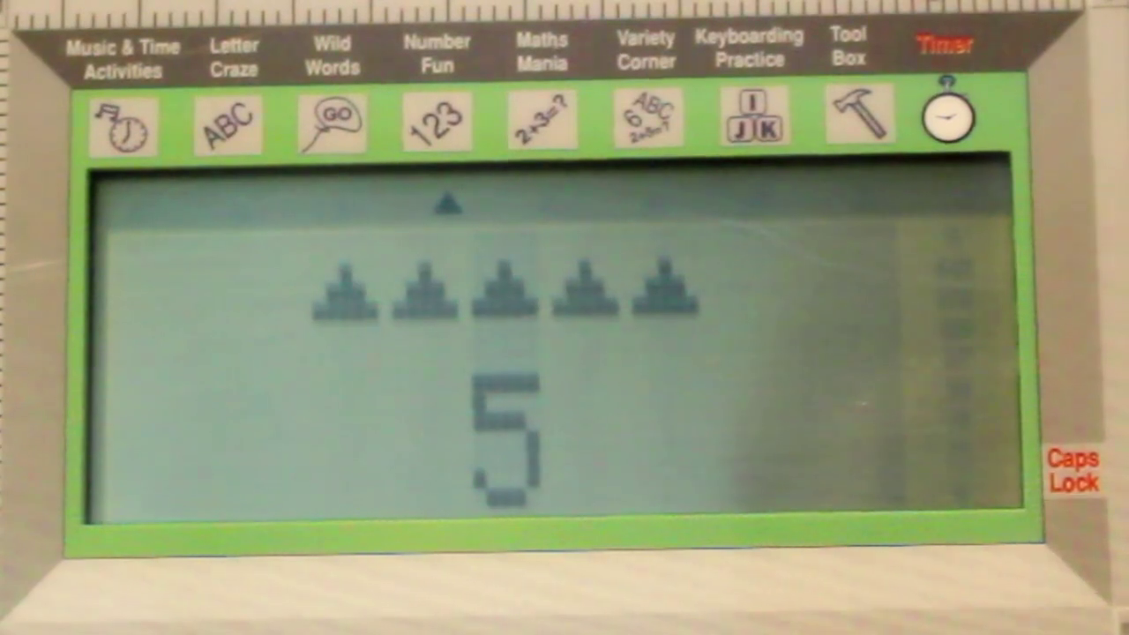
text(FI)
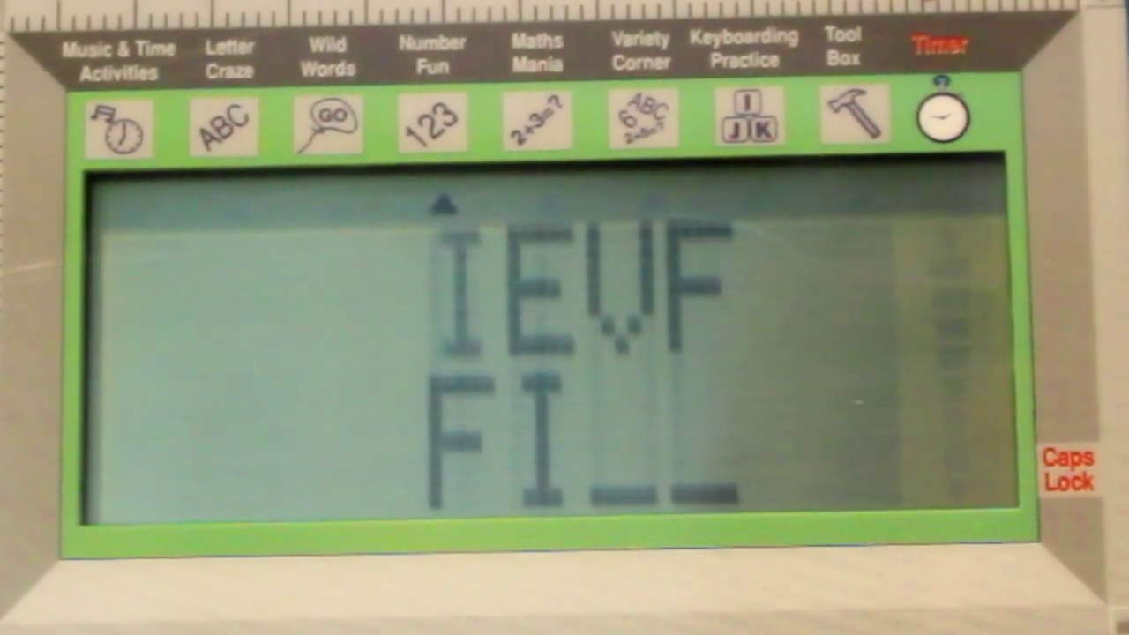
text(E)
key(BackSpace)
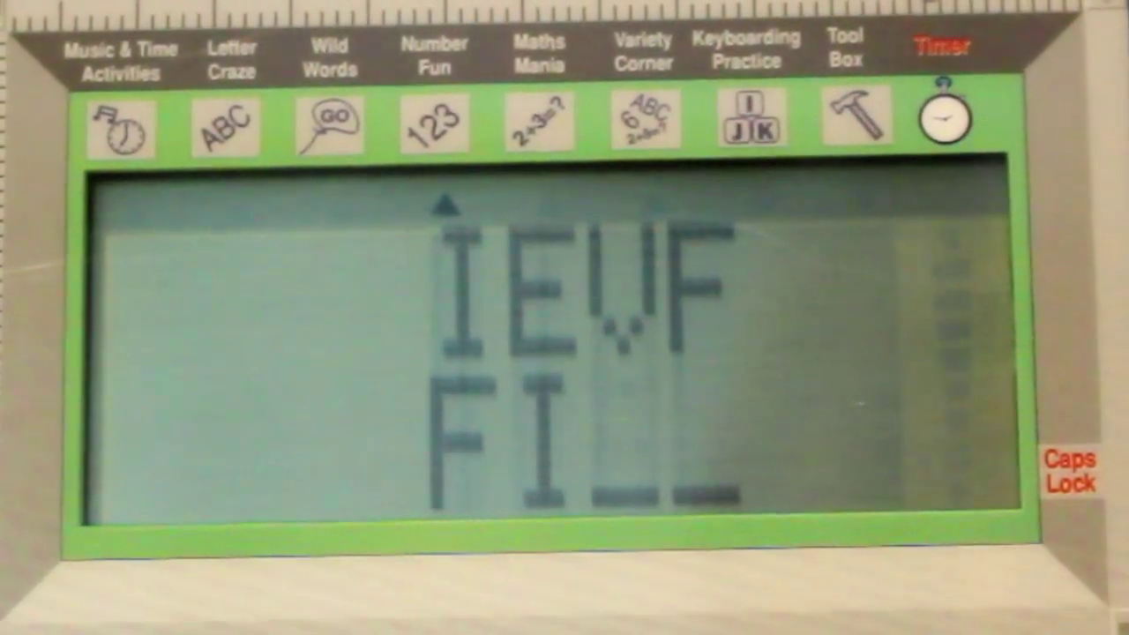
text(VE)
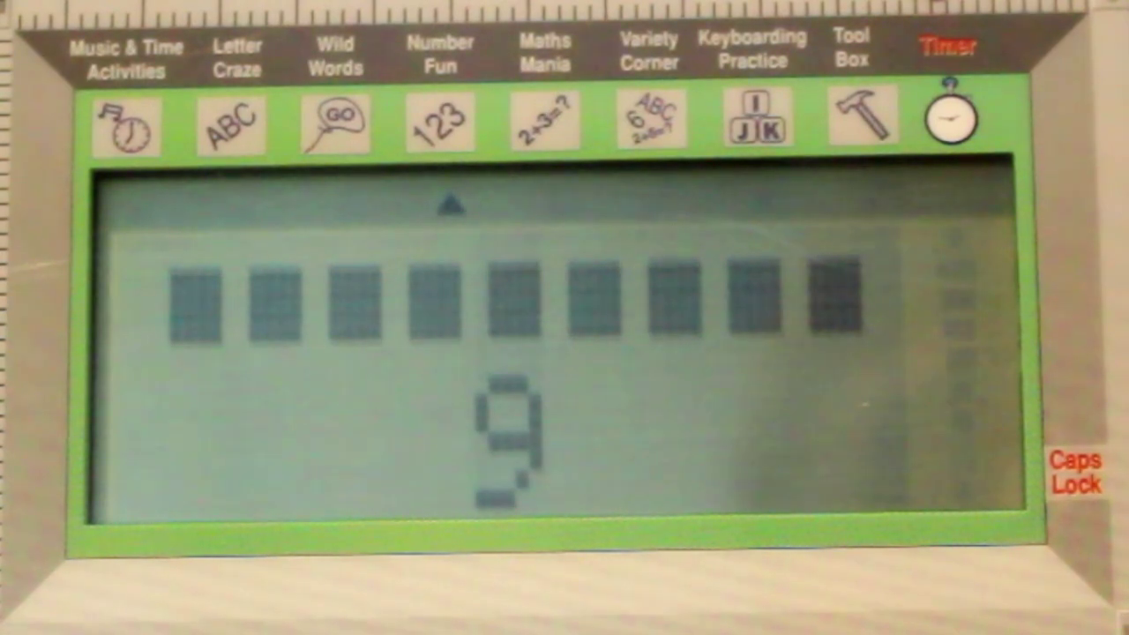
text(NI)
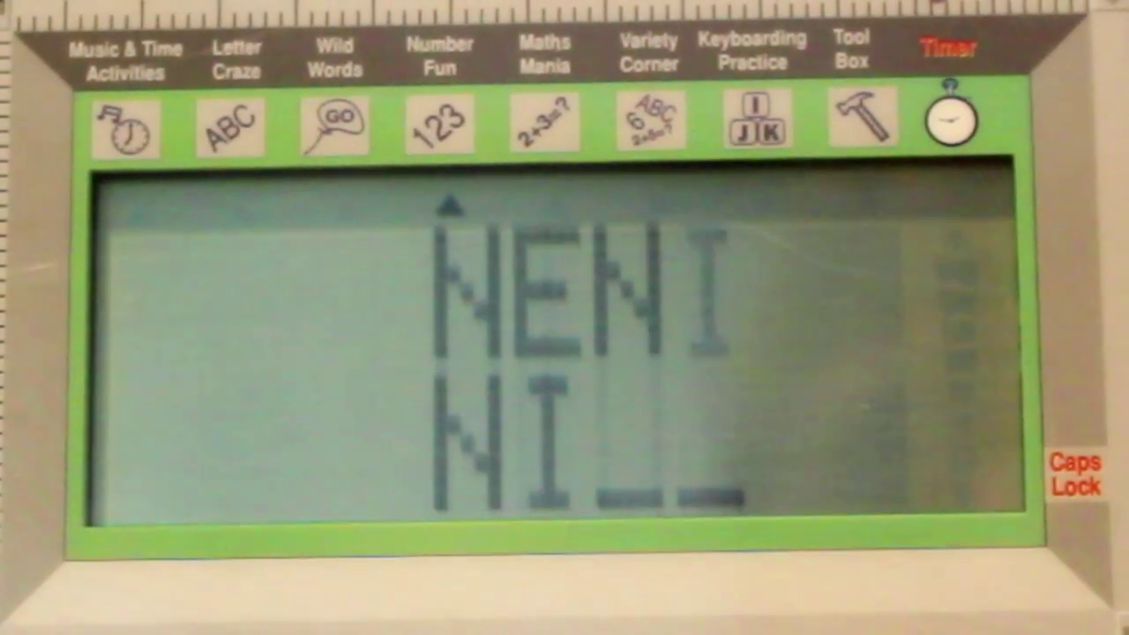
text(N)
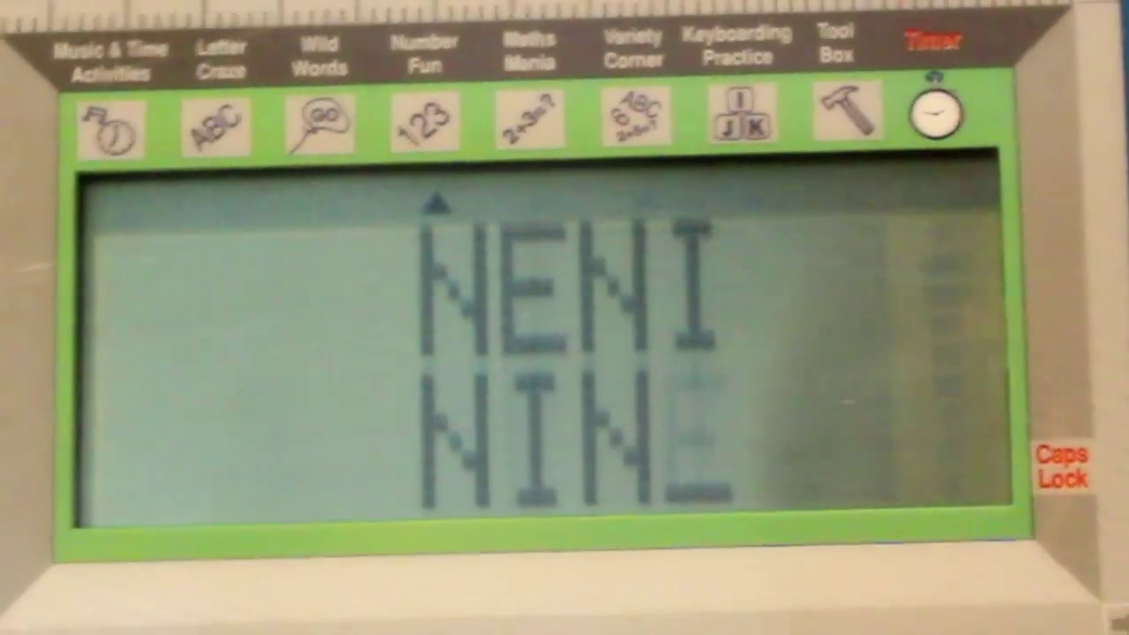
text(E)
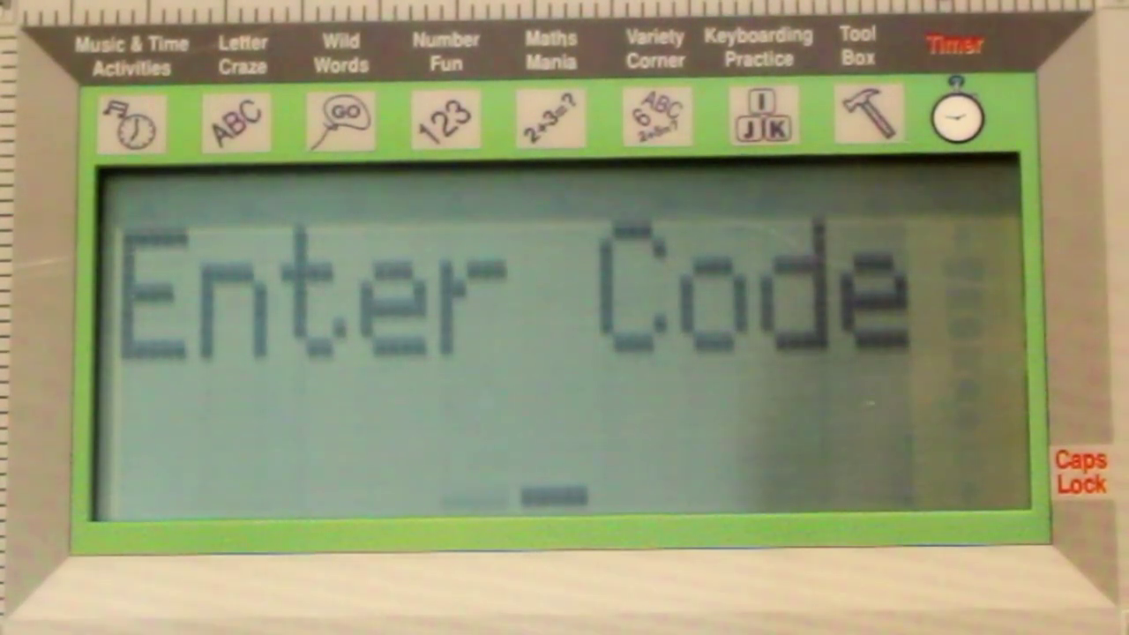
text(21)
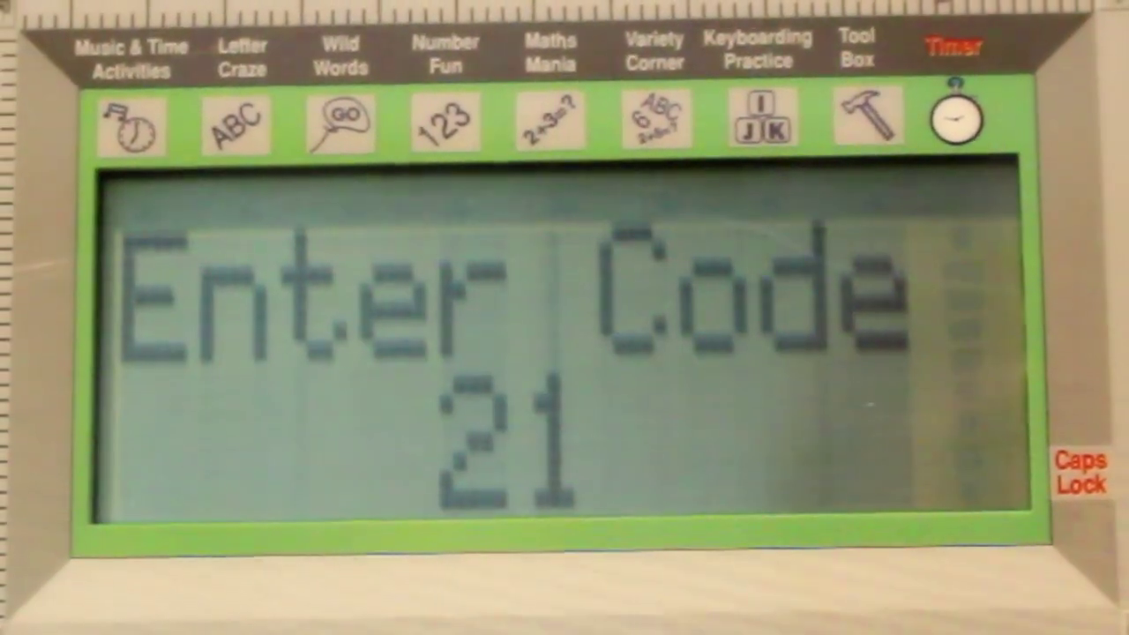
Step: Start activity 21 and fill the suit-symbol pattern's blank with the matching symbol
key(Return)
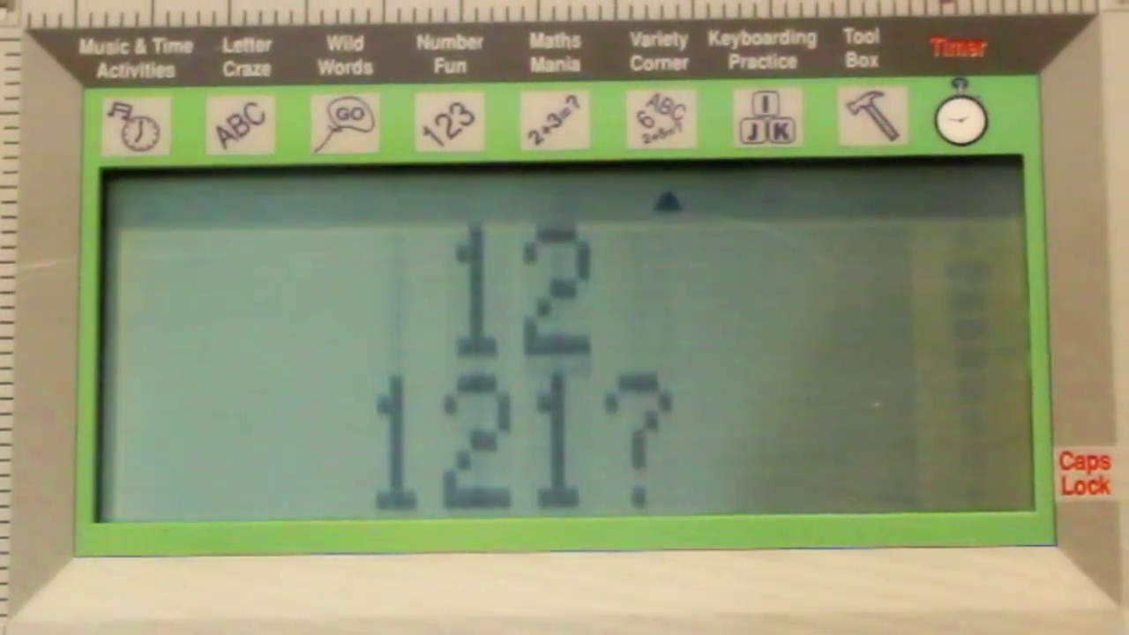
text(2)
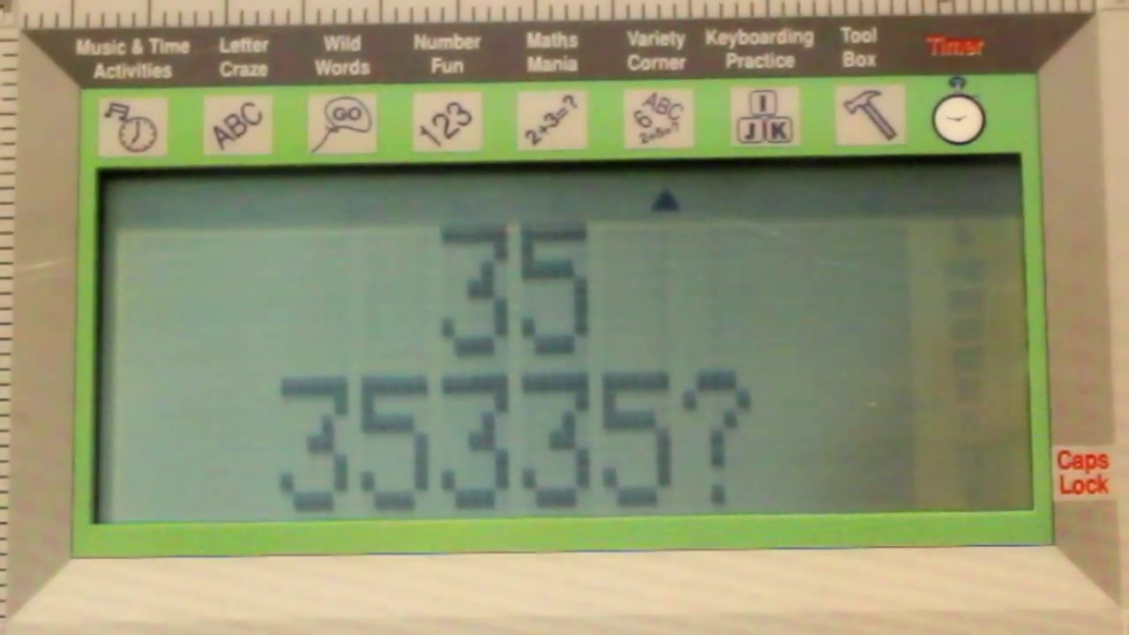
text(5)
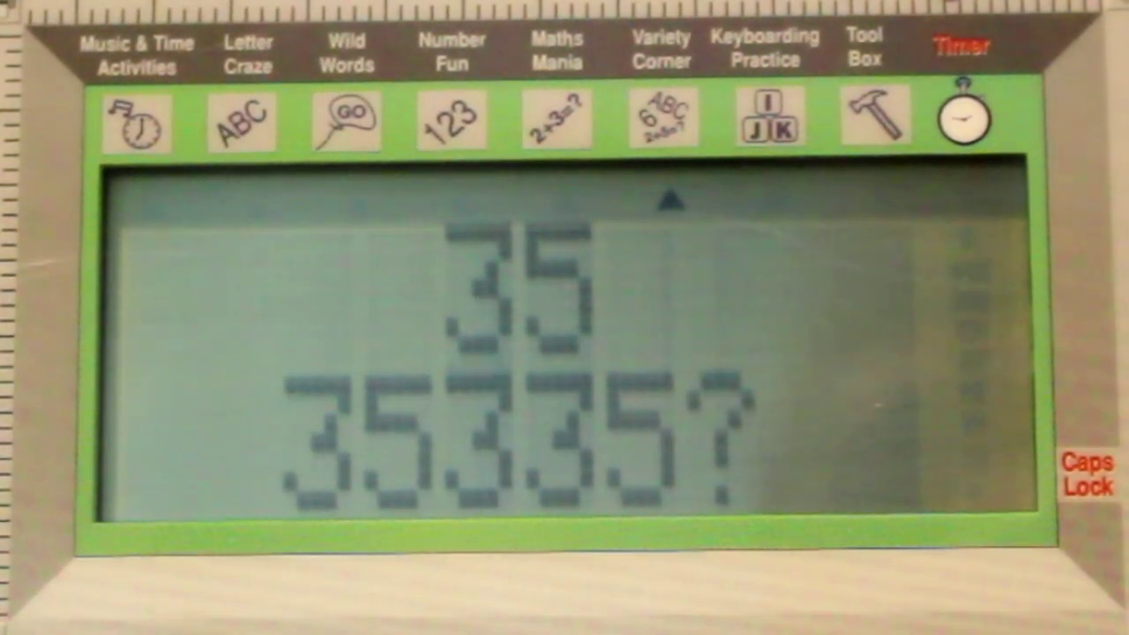
text(3)
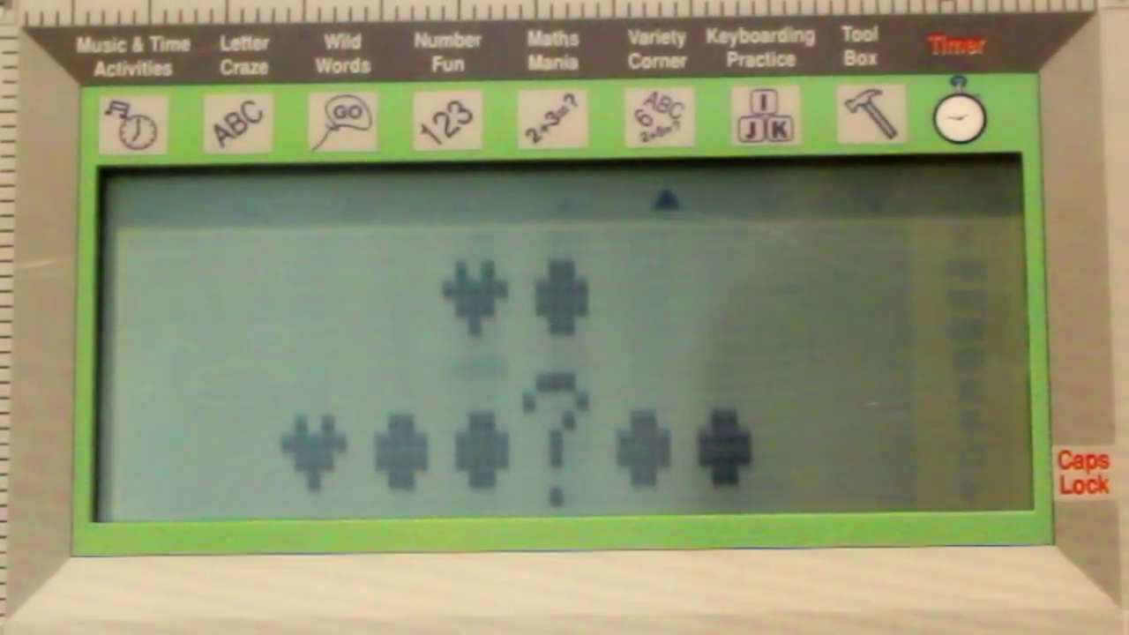
key(Return)
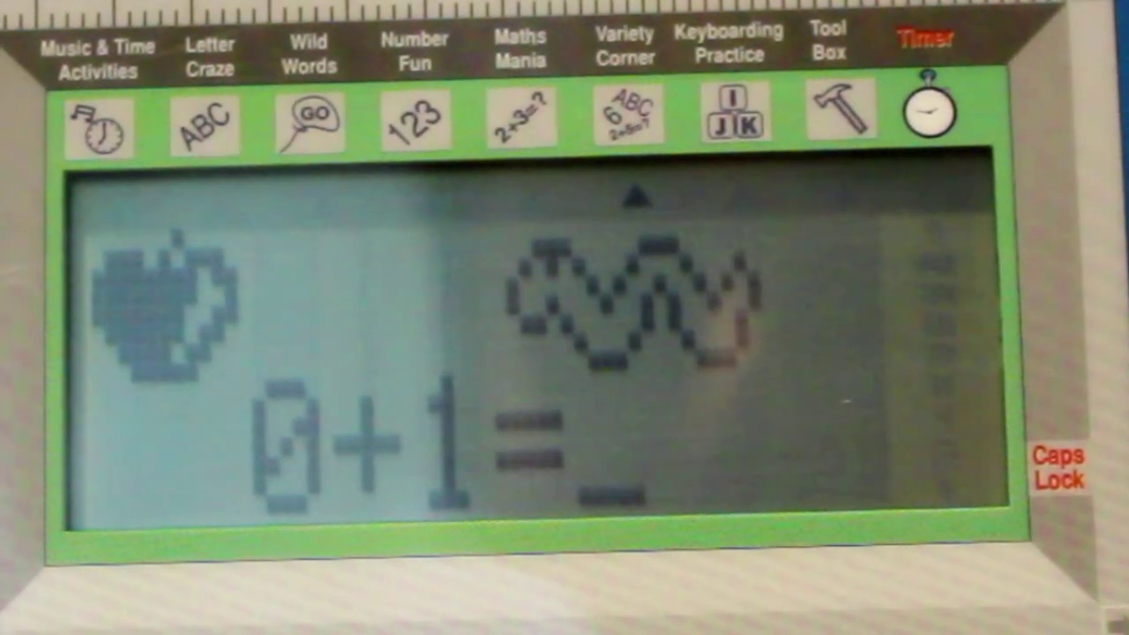
text(1)
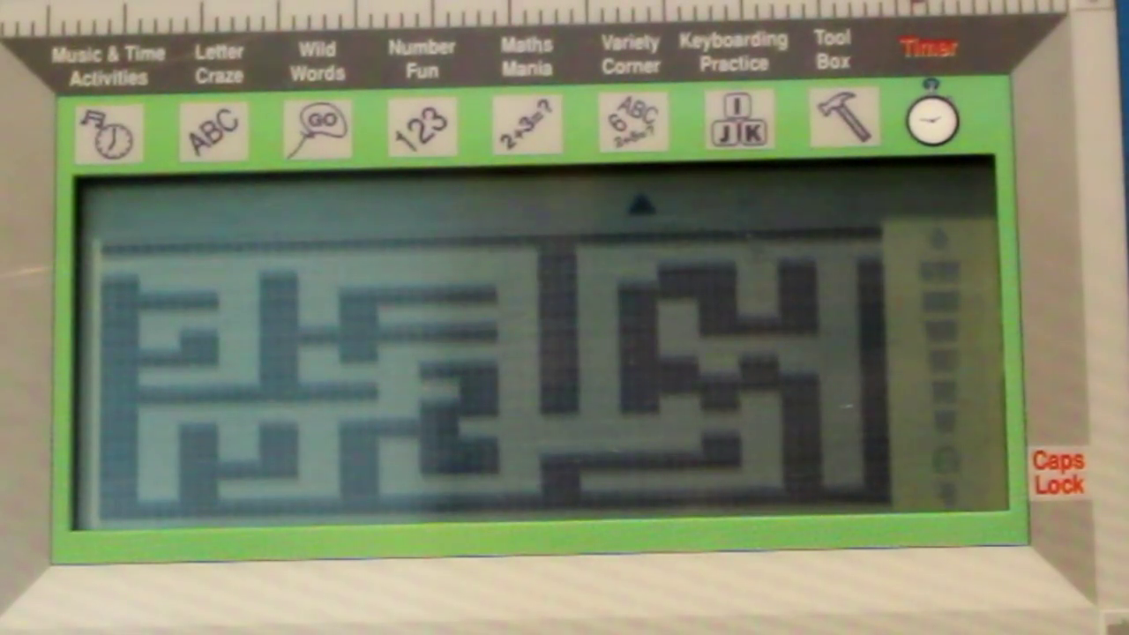
Step: Move the player left, then up through the maze exit
key(Left)
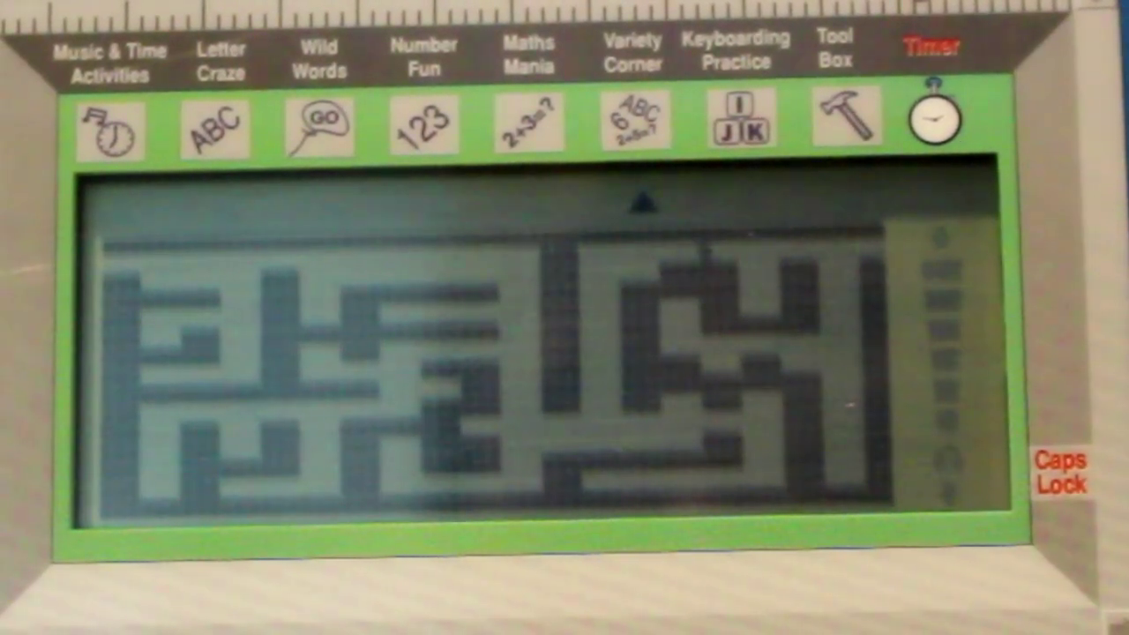
key(Up)
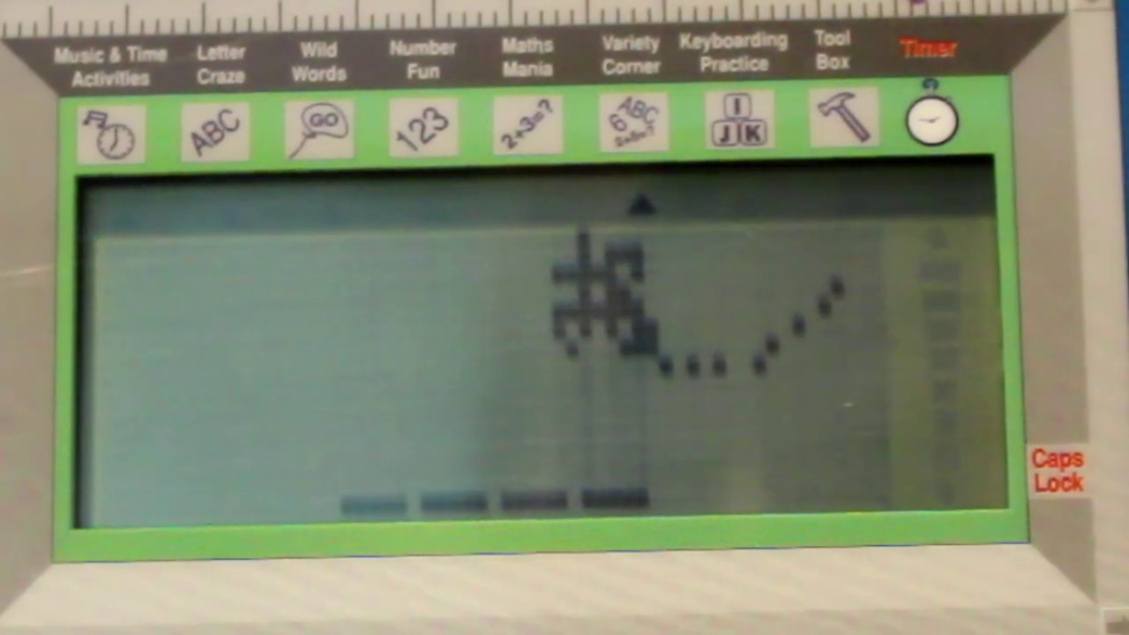
text(SNOW)
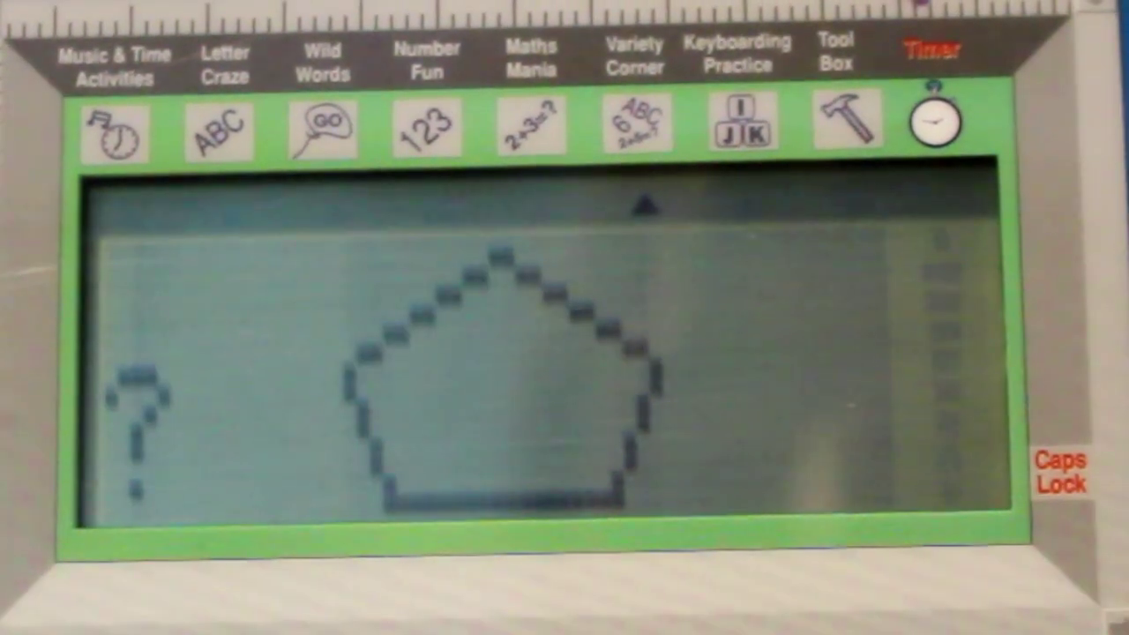
text(5)
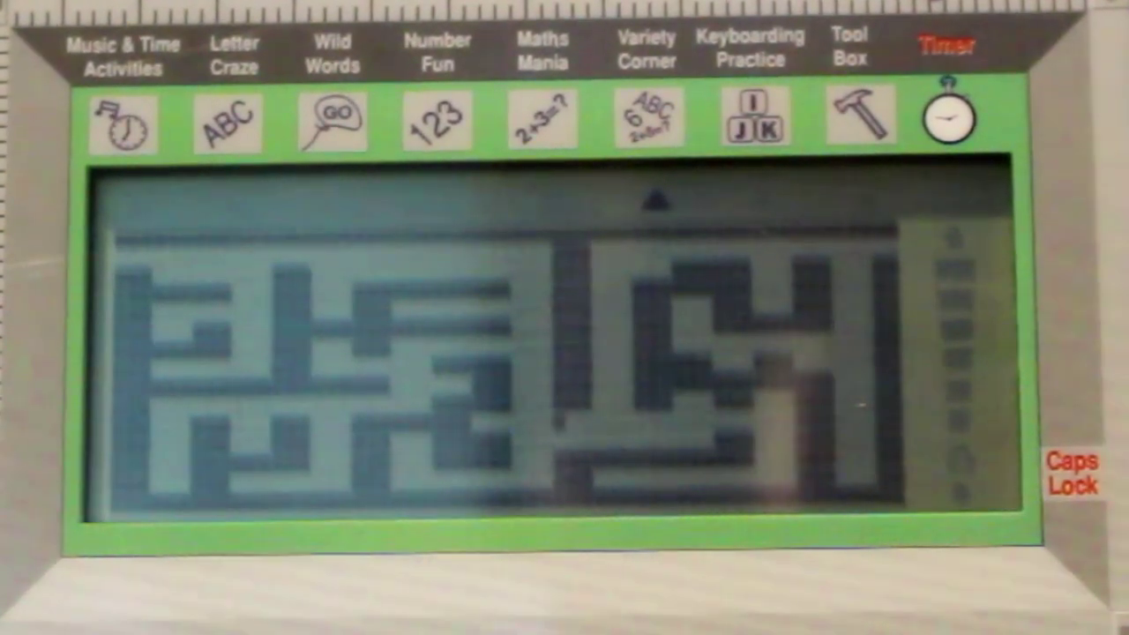
Step: Move the maze marker up two cells, then left along the top corridor
key(Up)
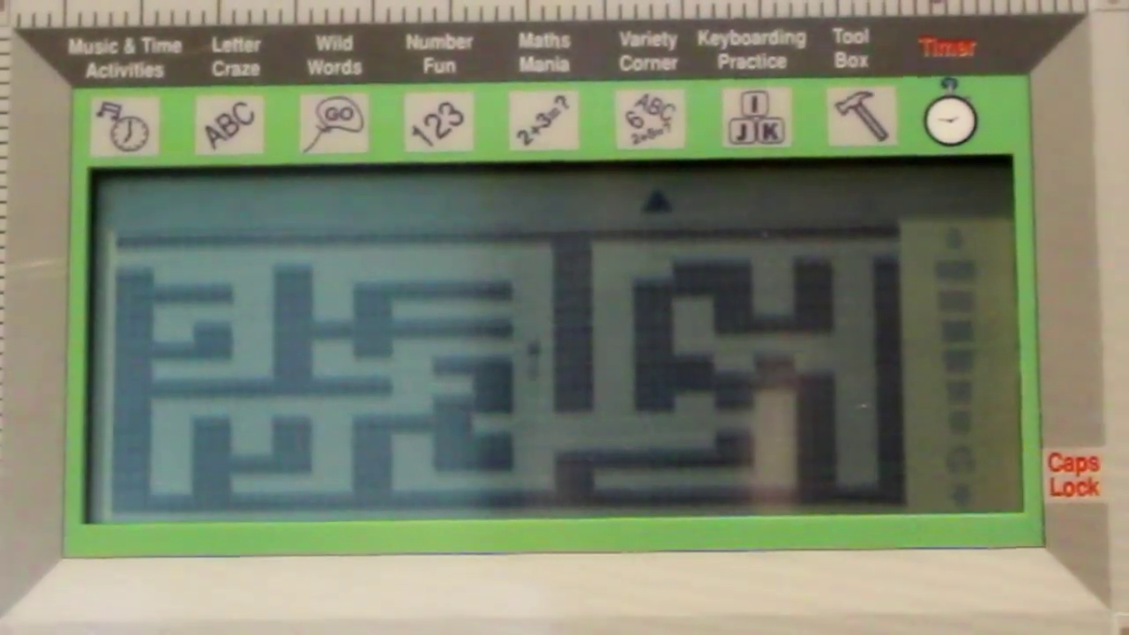
key(Up)
key(Up)
key(Up)
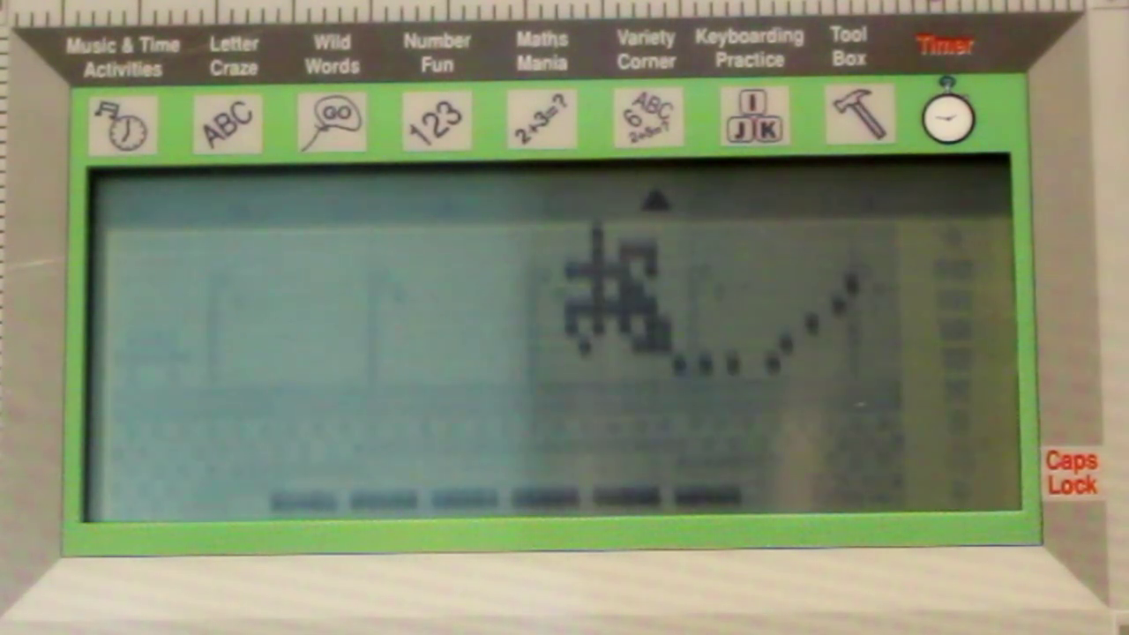
text(br)
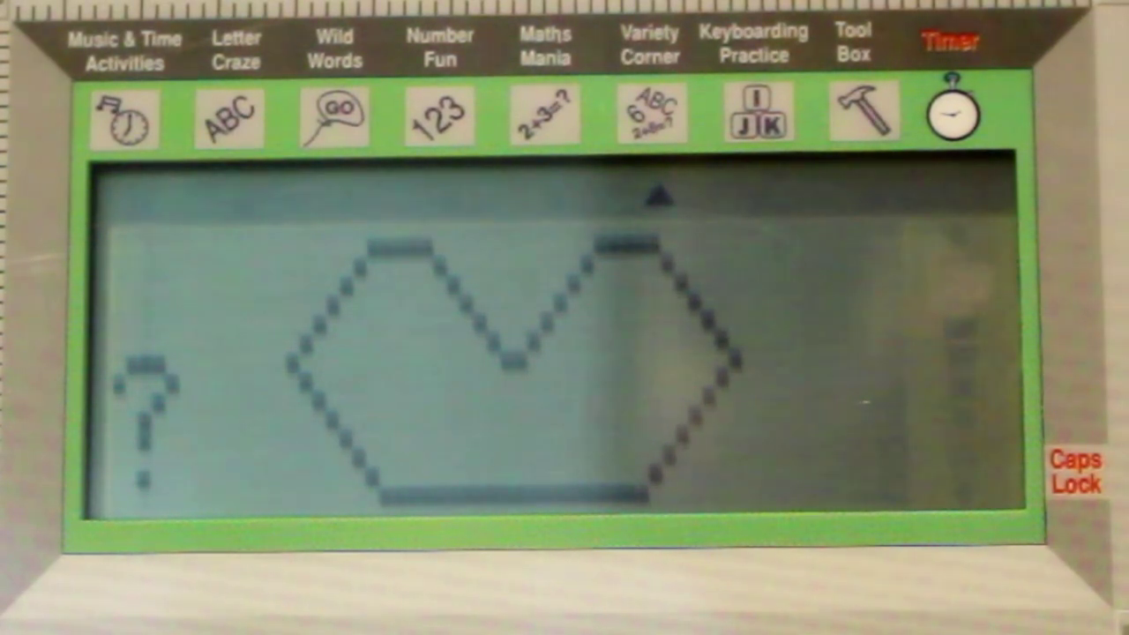
text(9)
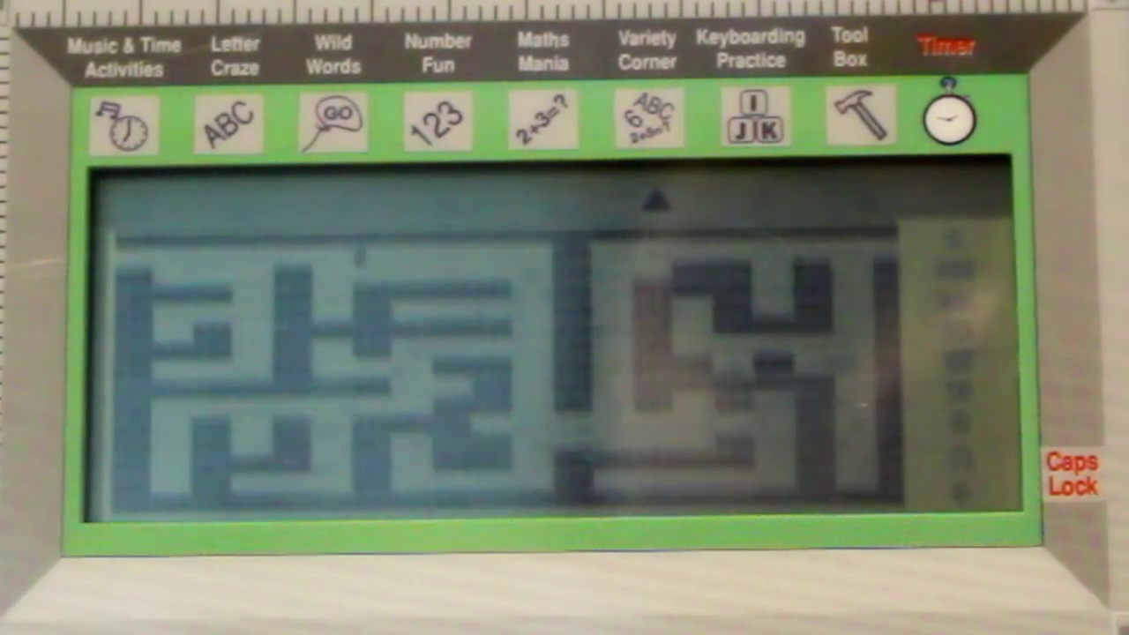
key(Left)
key(Left)
key(Left)
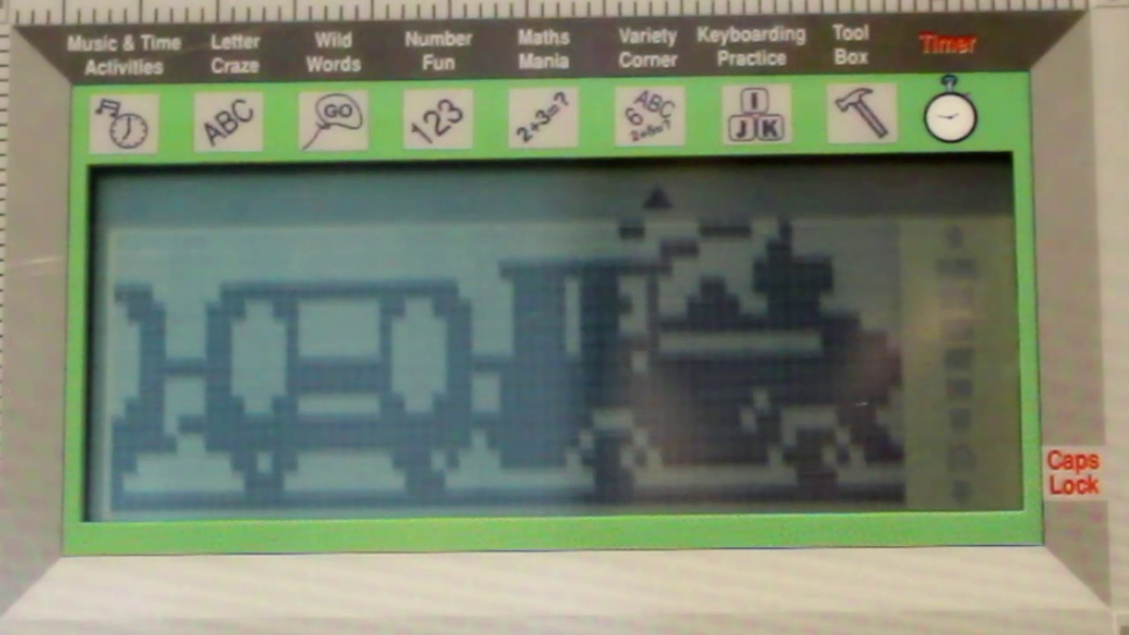
text(T)
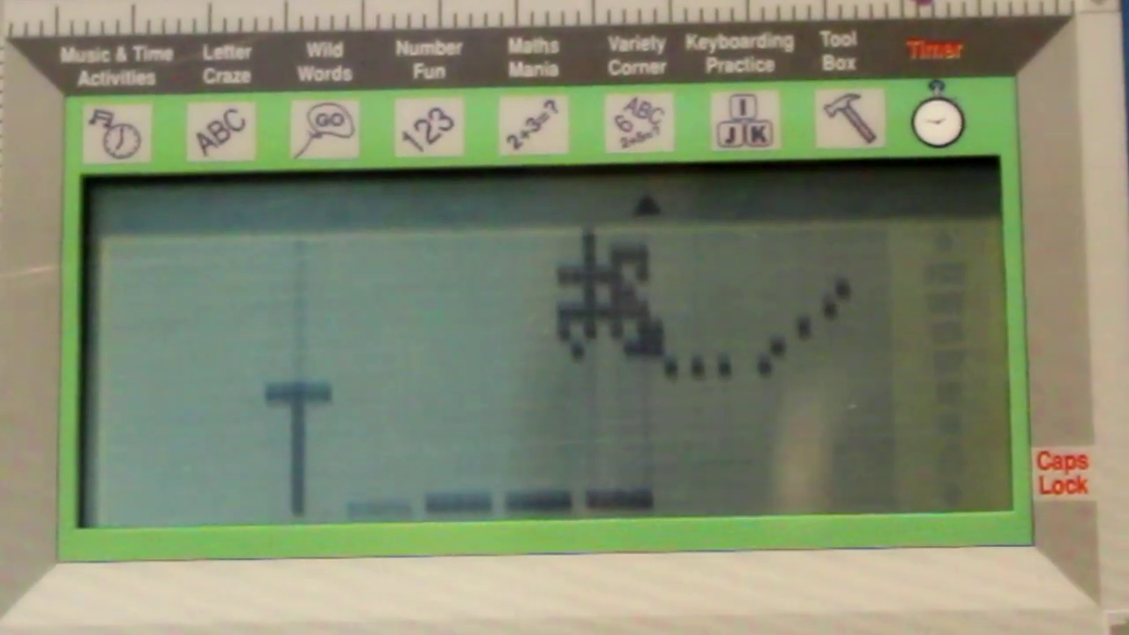
text(RAIN)
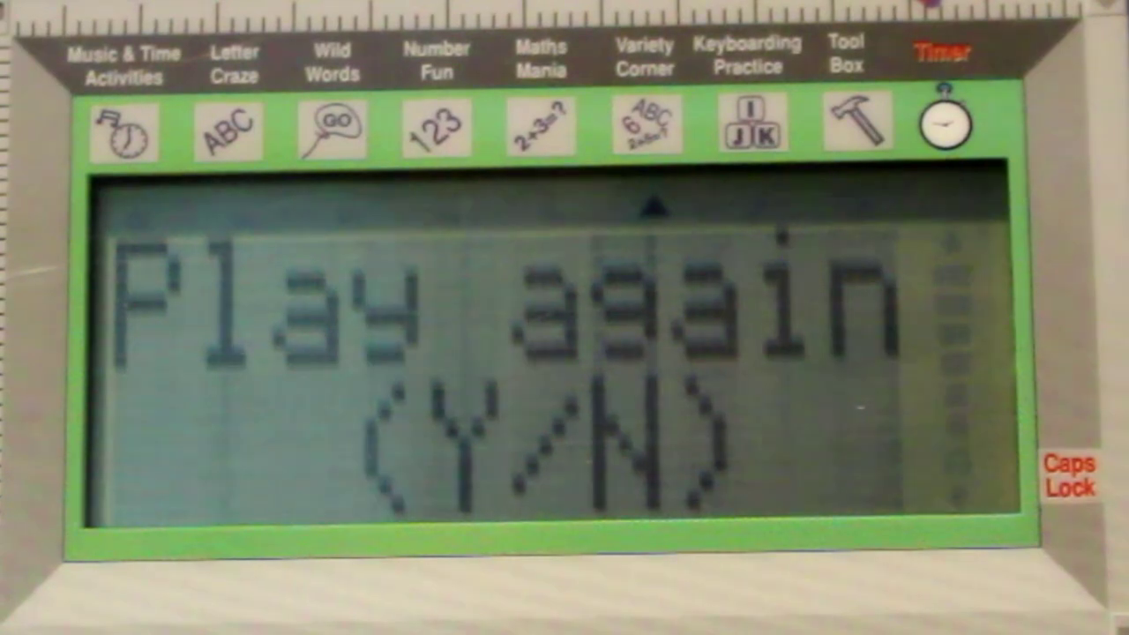
Step: Answer the Play again (Y/N) prompt to leave the round for code entry
key(y)
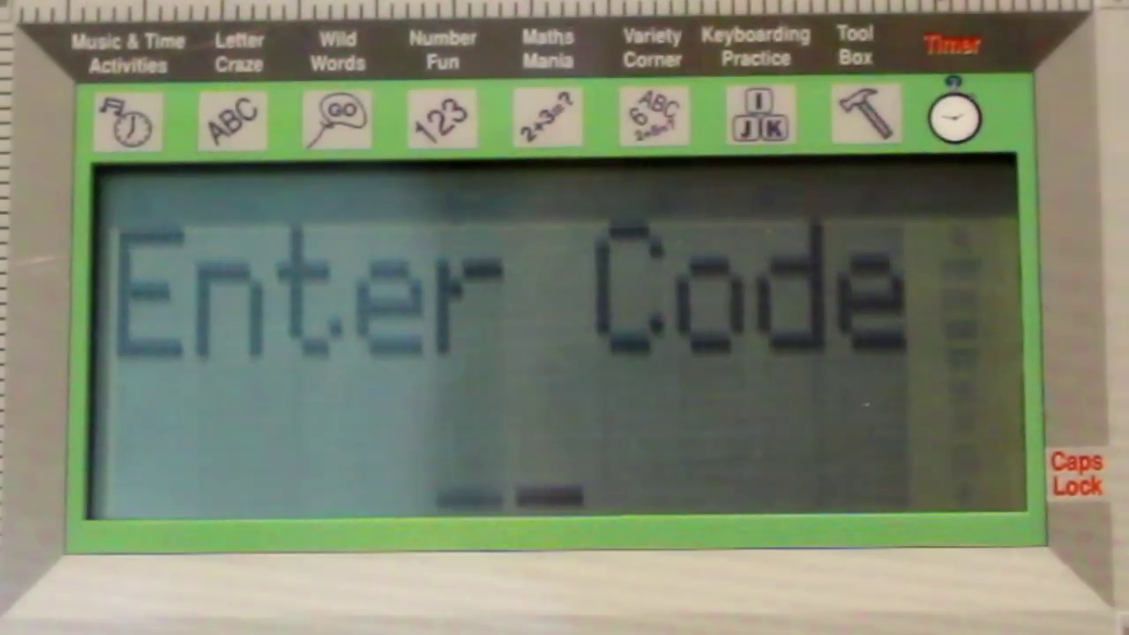
text(29)
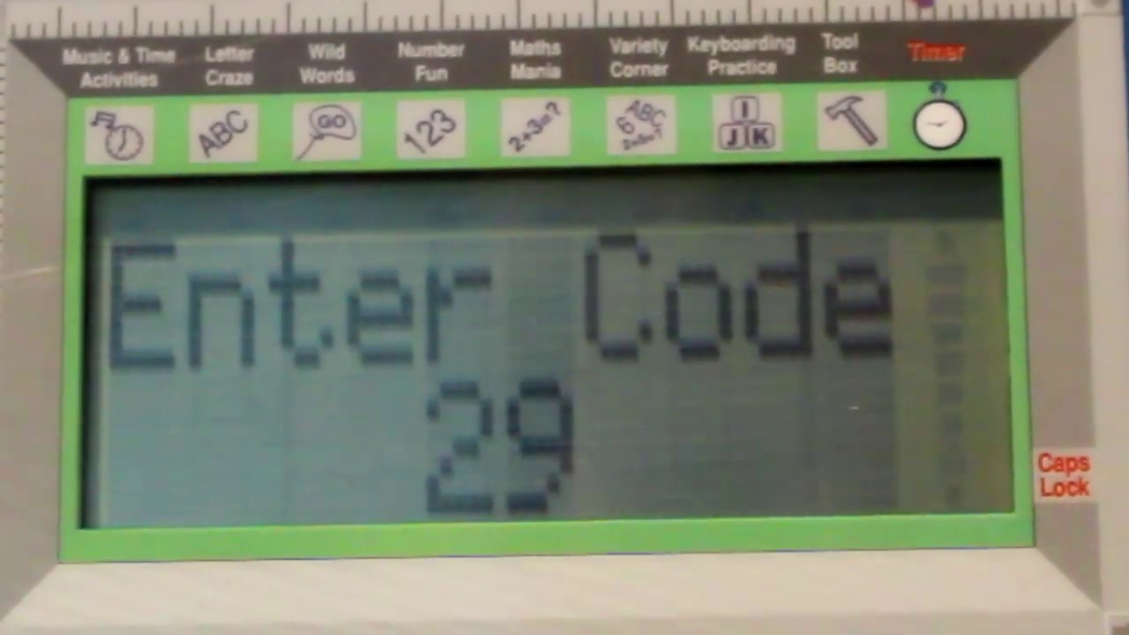
Step: Start activity 29, create a new face, and give it a large open mouth
key(Return)
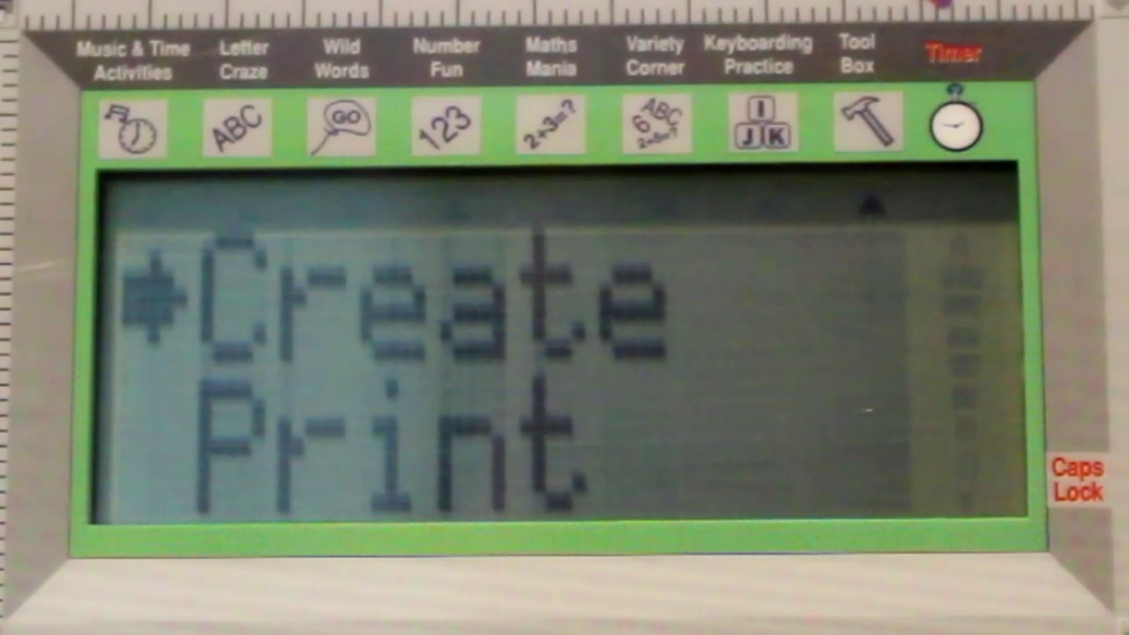
key(Return)
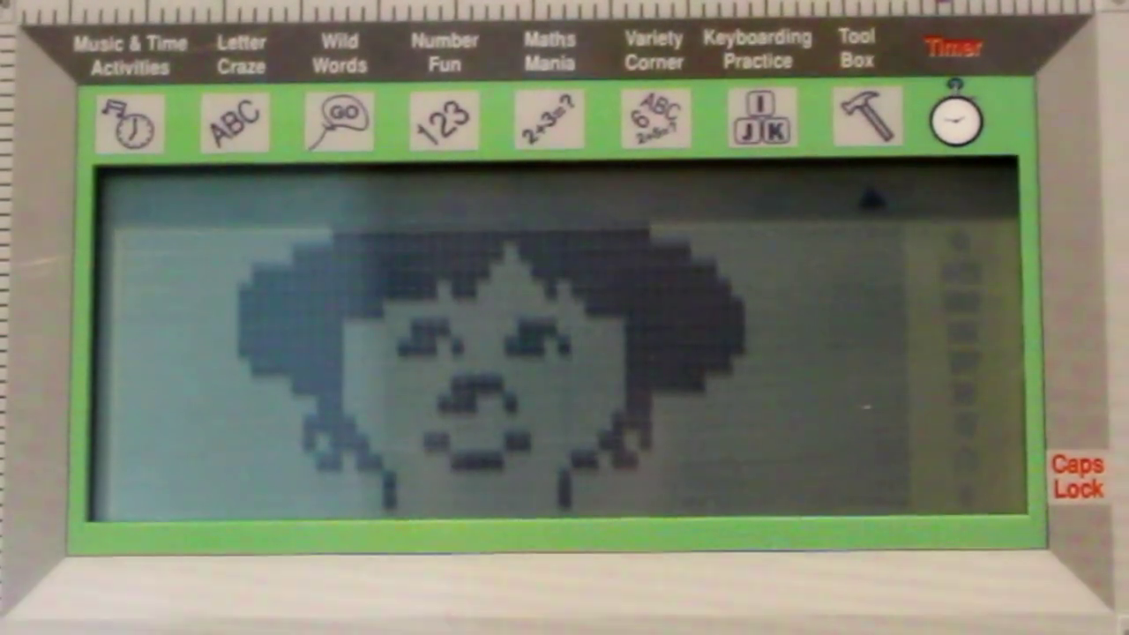
key(Right)
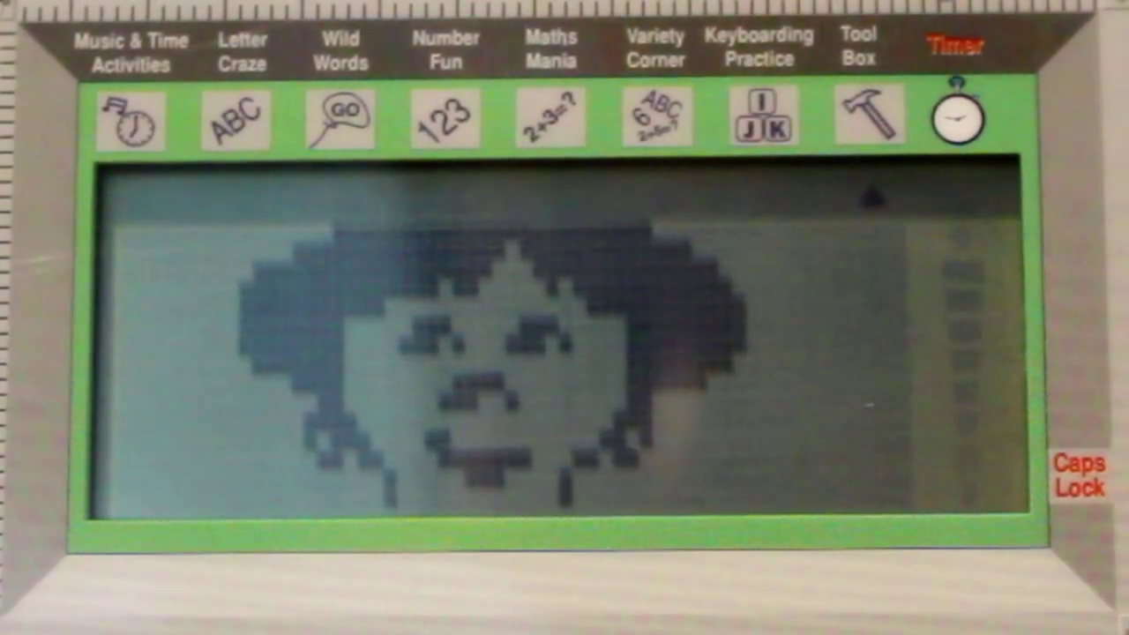
key(Right)
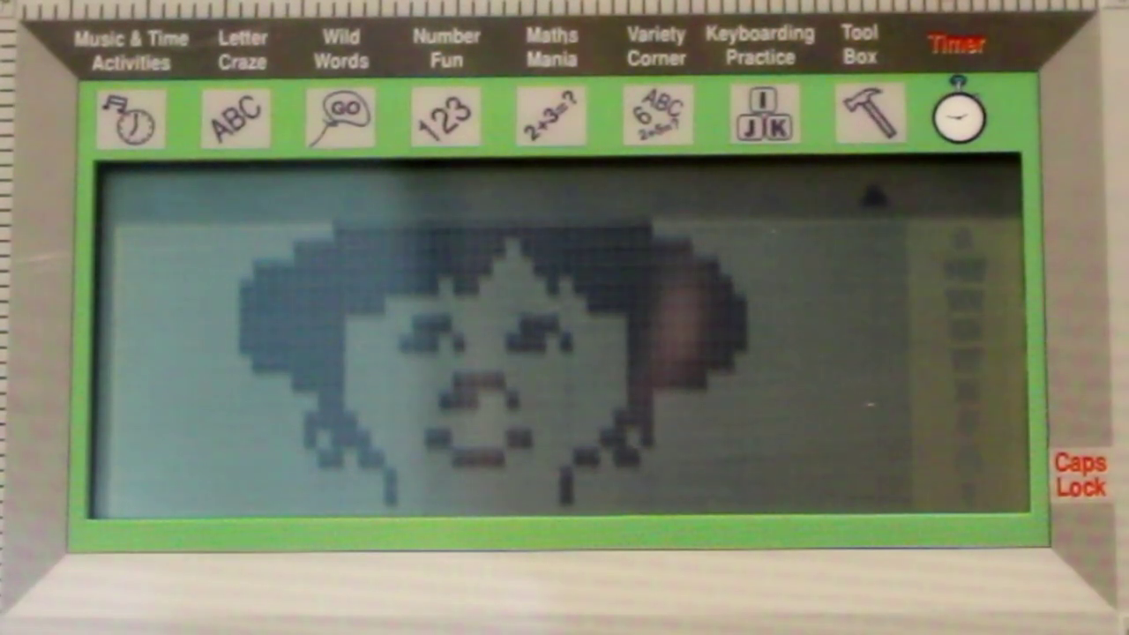
key(Right)
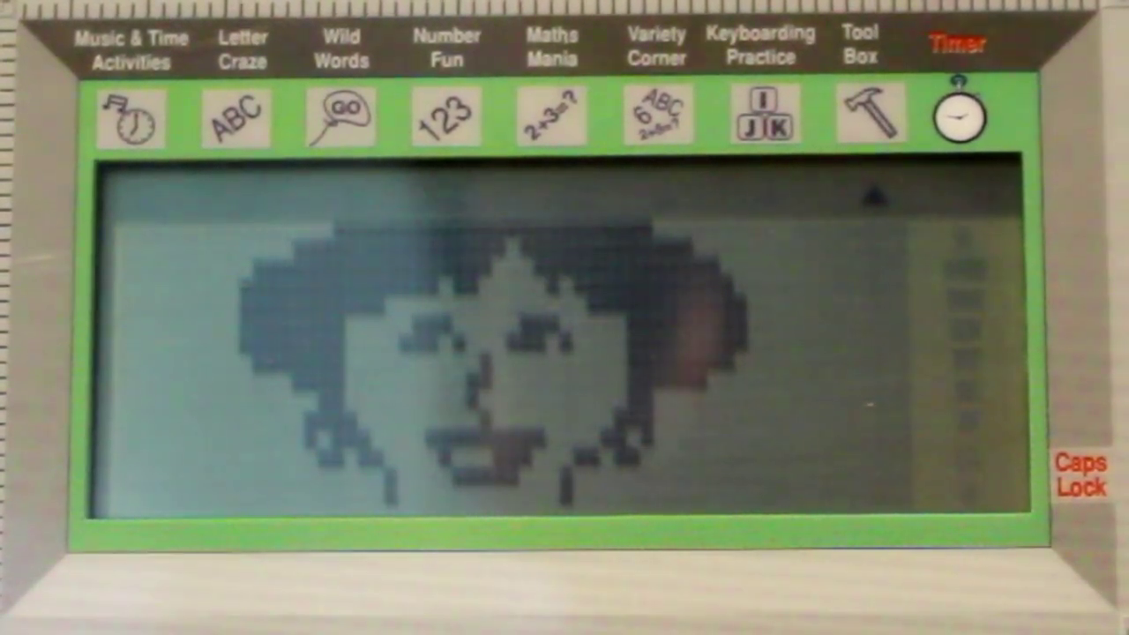
Step: Give the face a thin-line nose and long straight hair, then leave for the code prompt
key(Right)
key(Right)
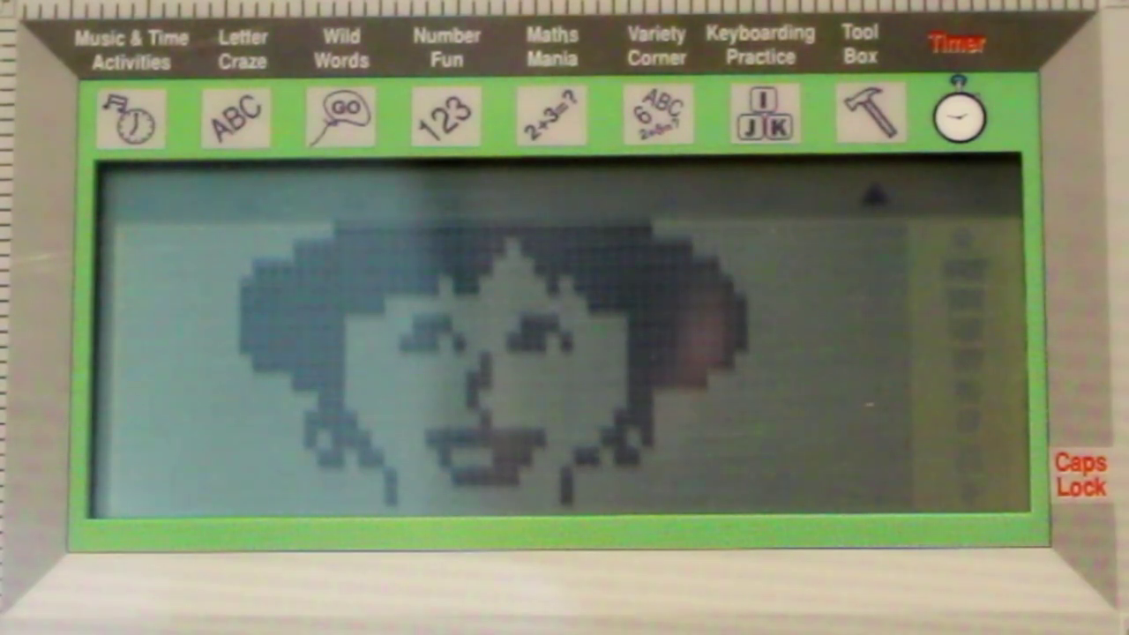
key(Right)
key(Right)
key(Right)
key(Right)
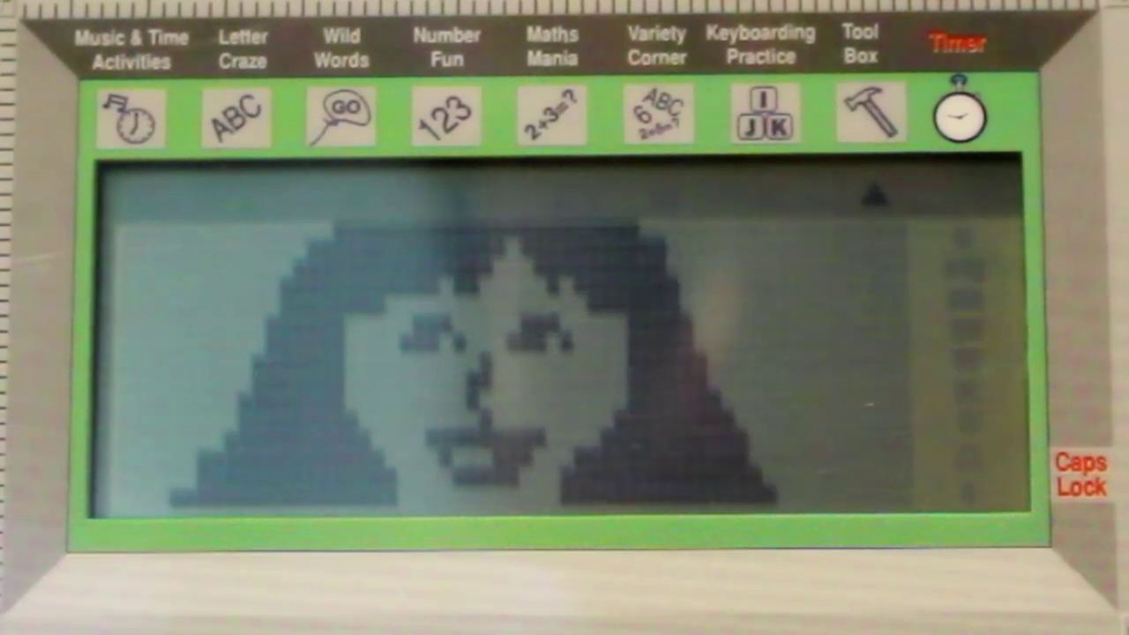
key(Right)
key(Right)
key(Right)
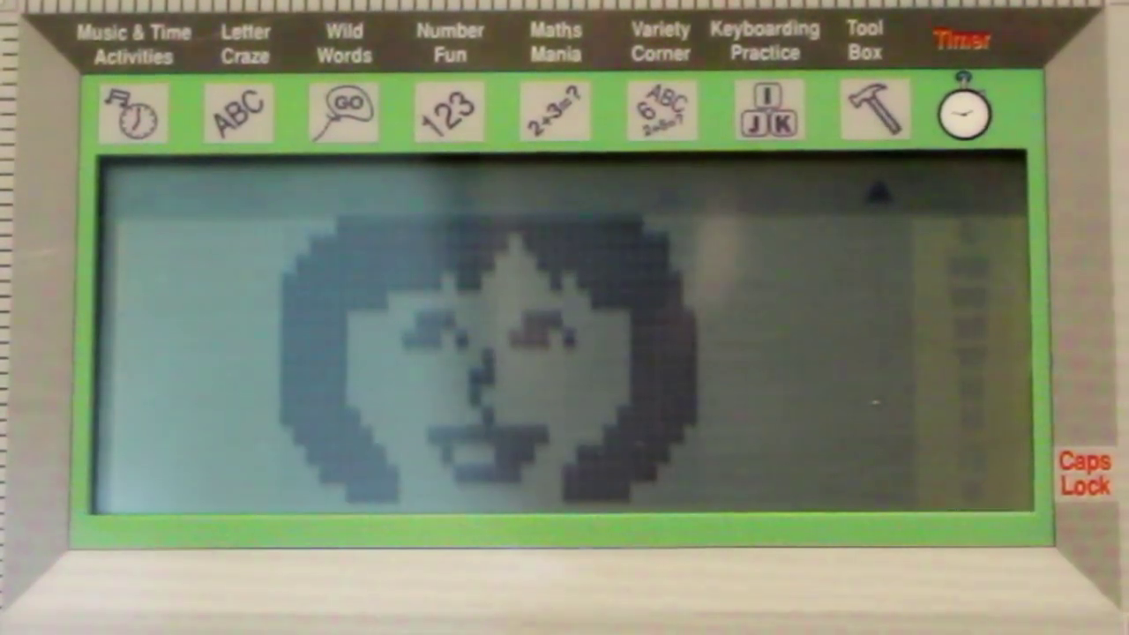
key(Right)
key(Right)
key(Right)
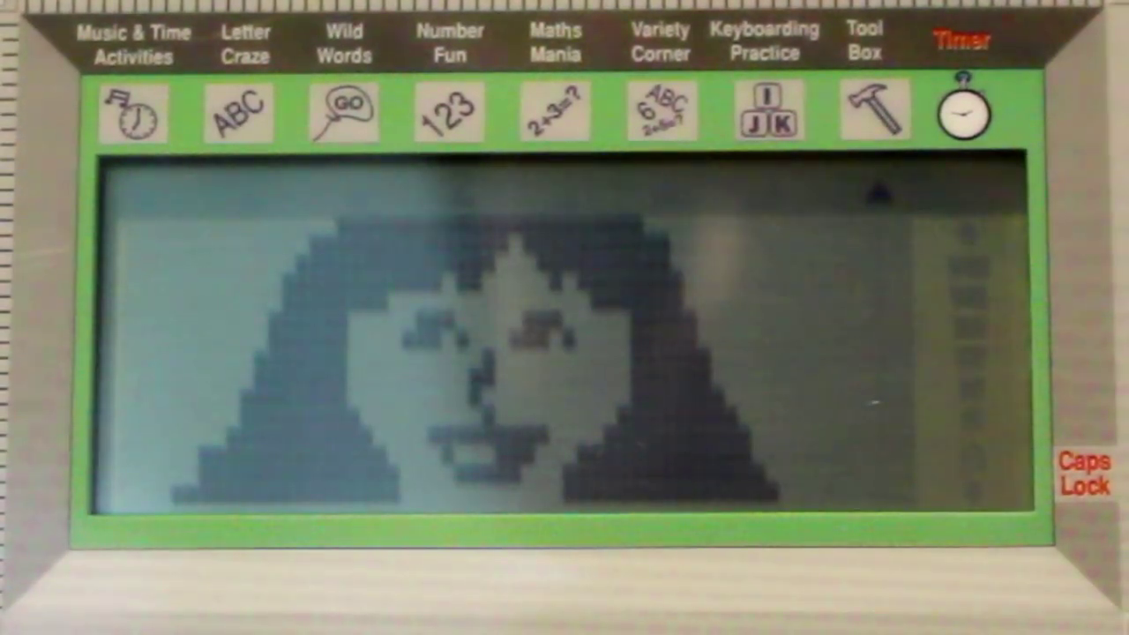
key(Right)
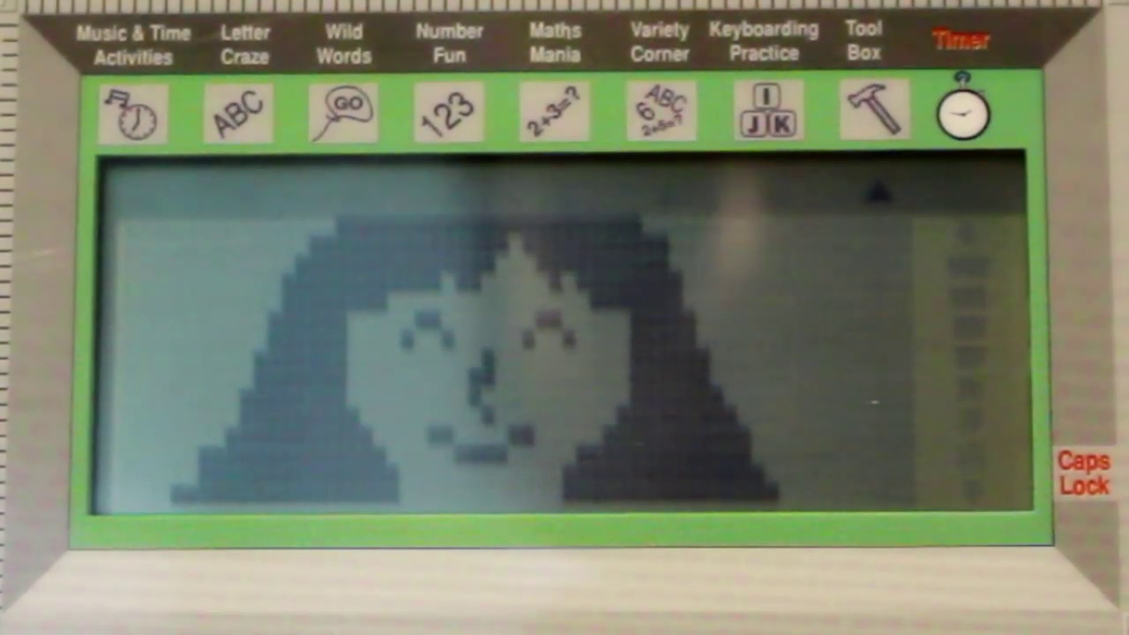
key(Return)
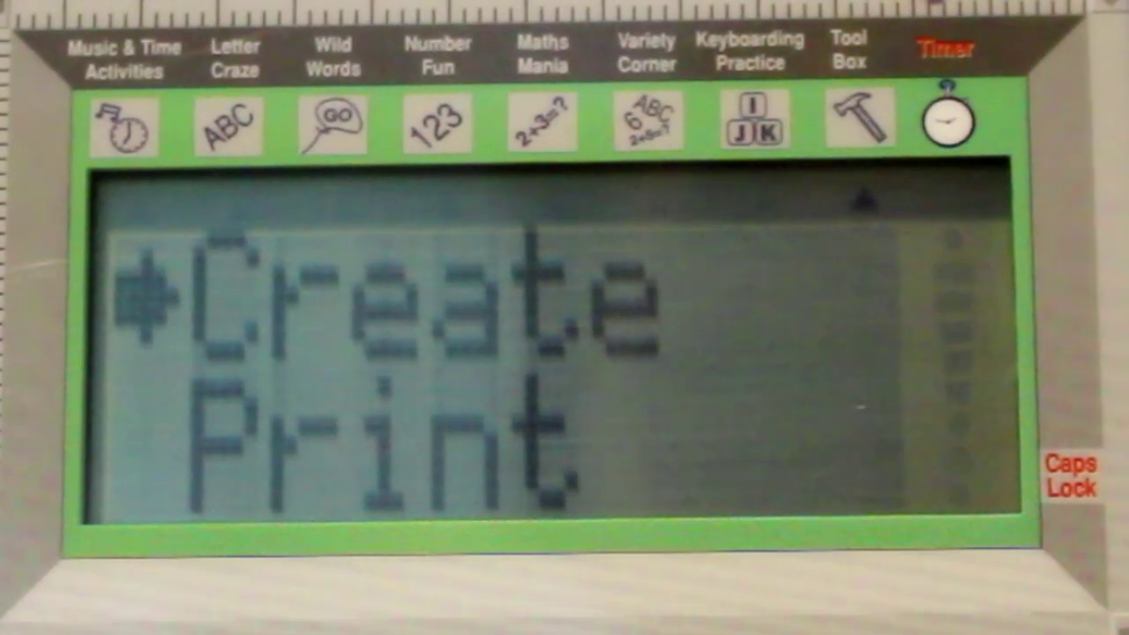
key(Return)
text(30)
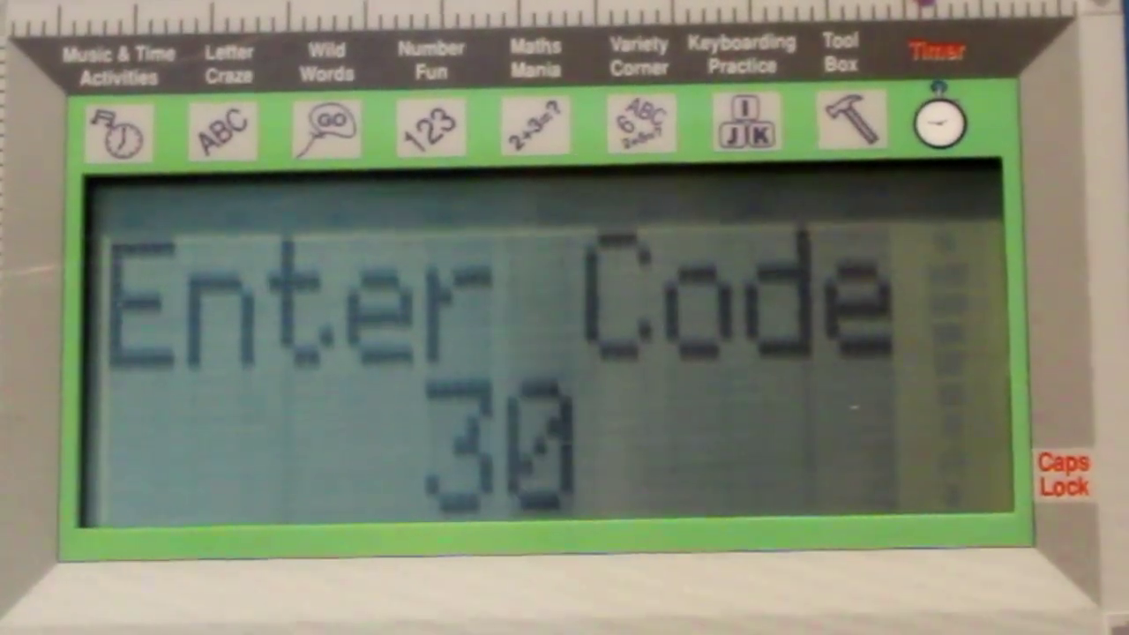
Step: Run activity 30, then compute 7+4 = 11 in the Counting Machine (26) and exit
key(Return)
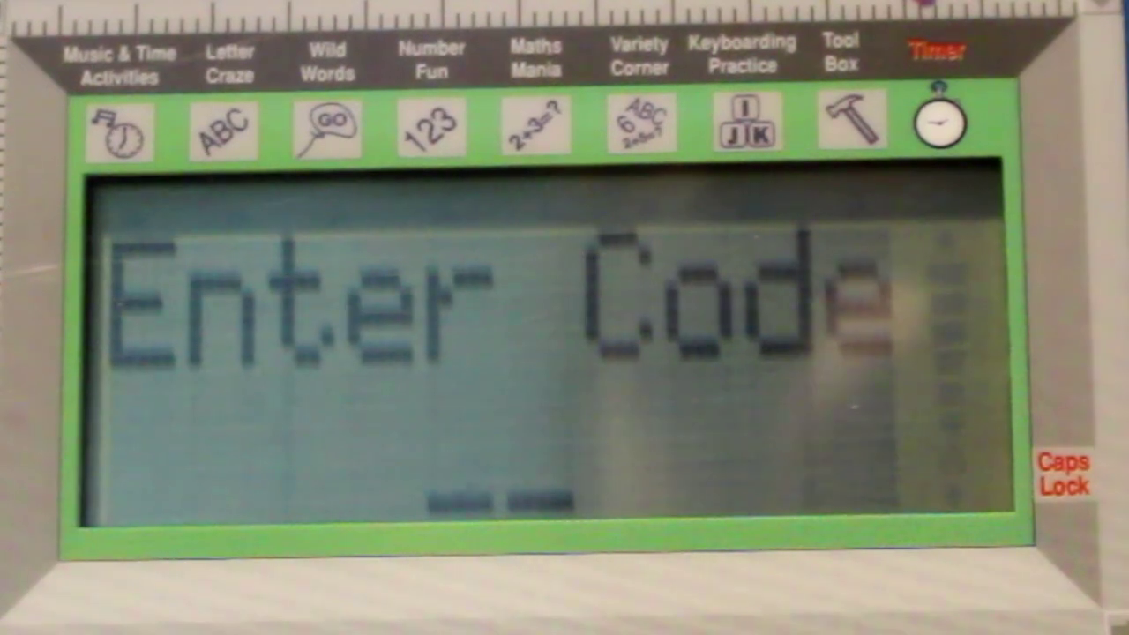
text(26)
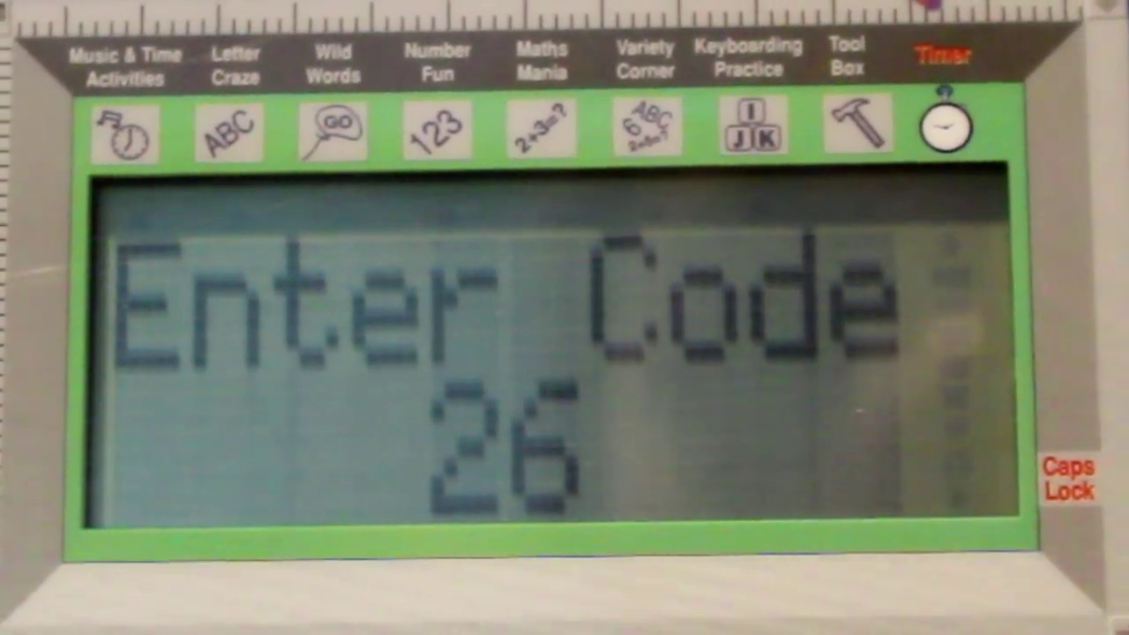
key(Return)
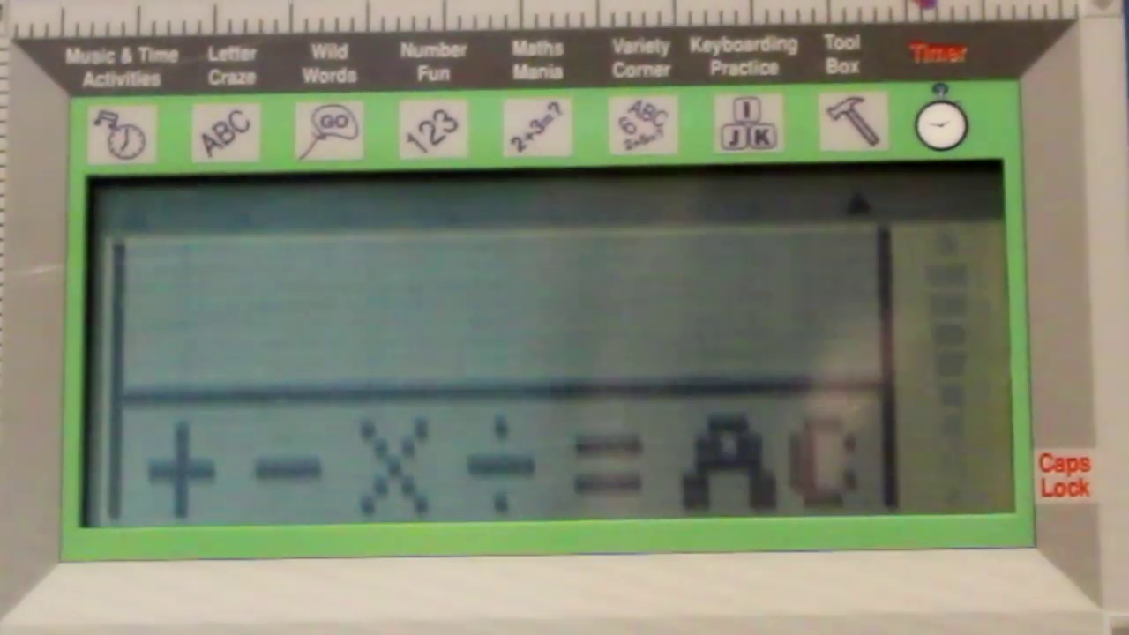
text(7+4)
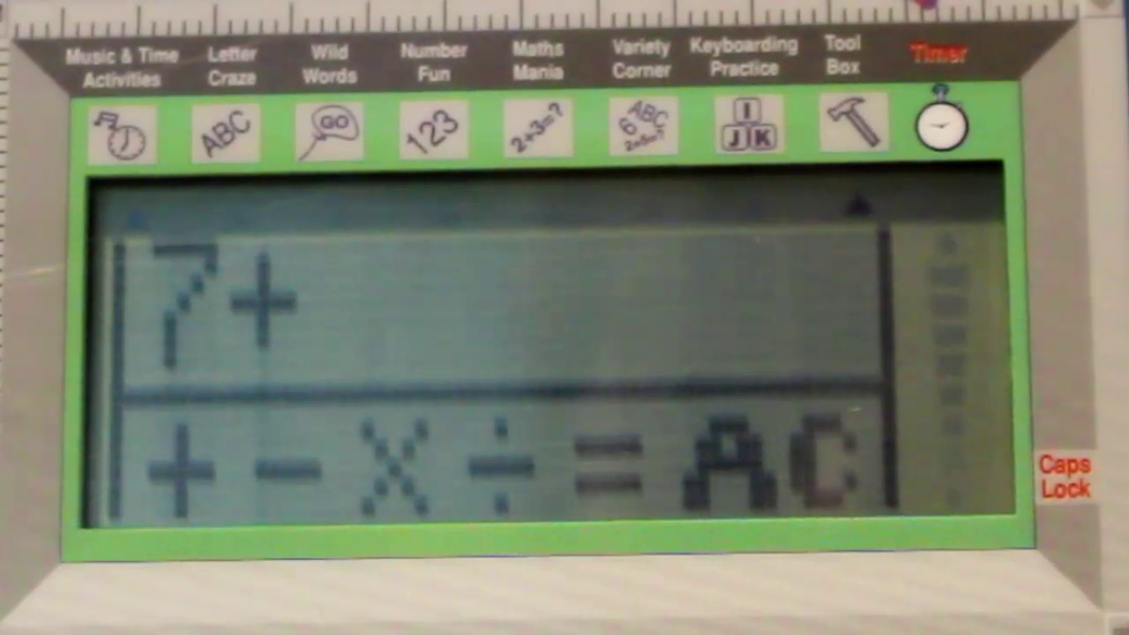
text(=)
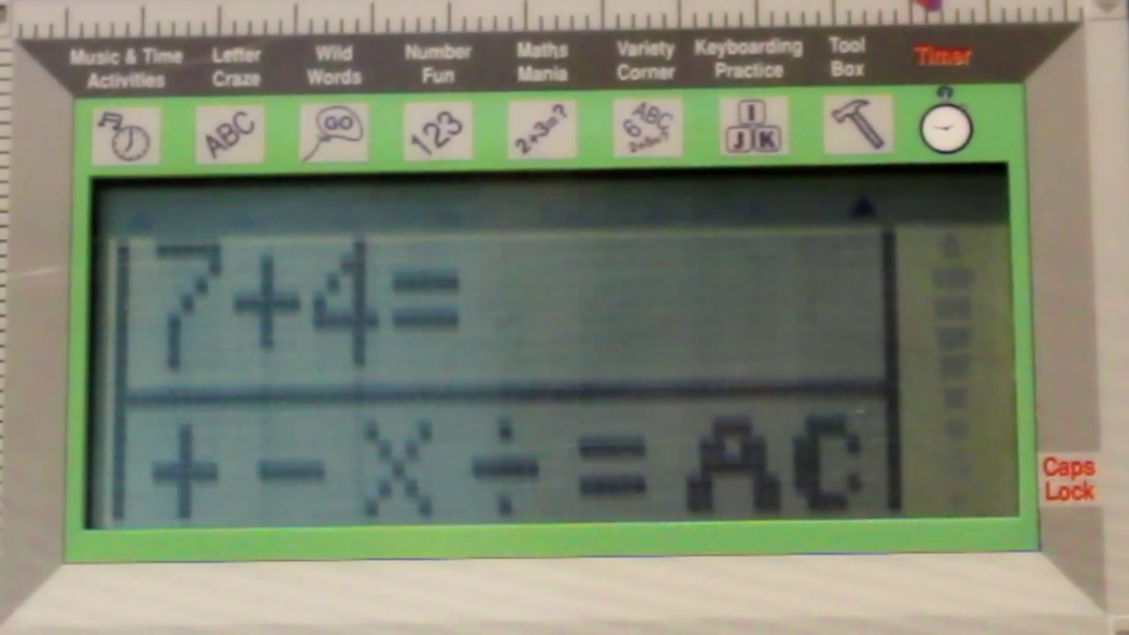
key(Return)
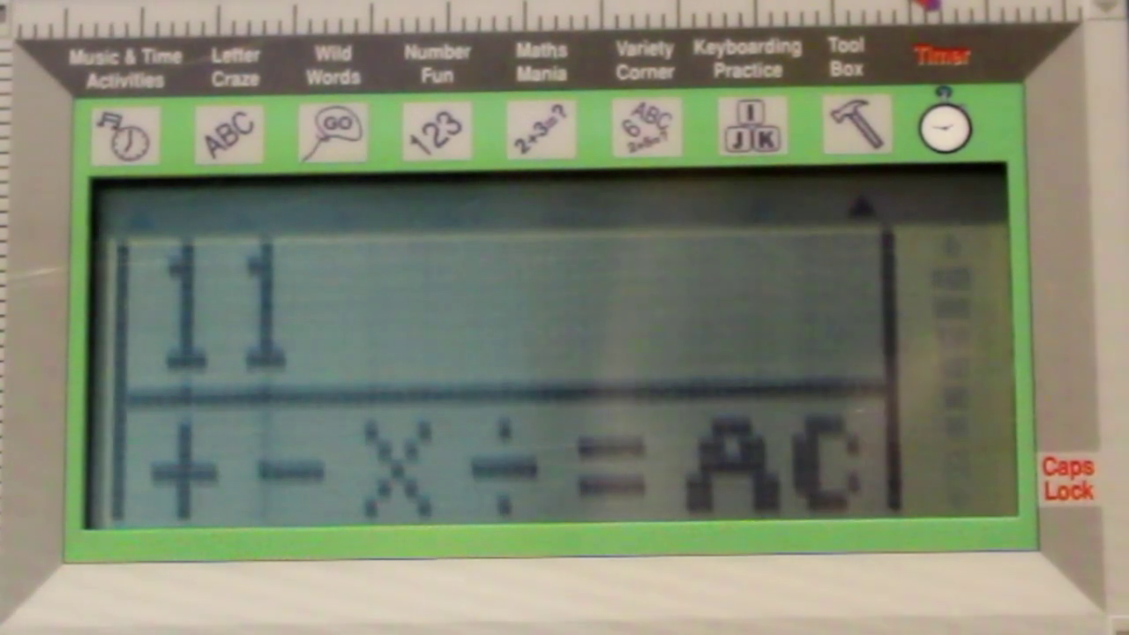
key(Return)
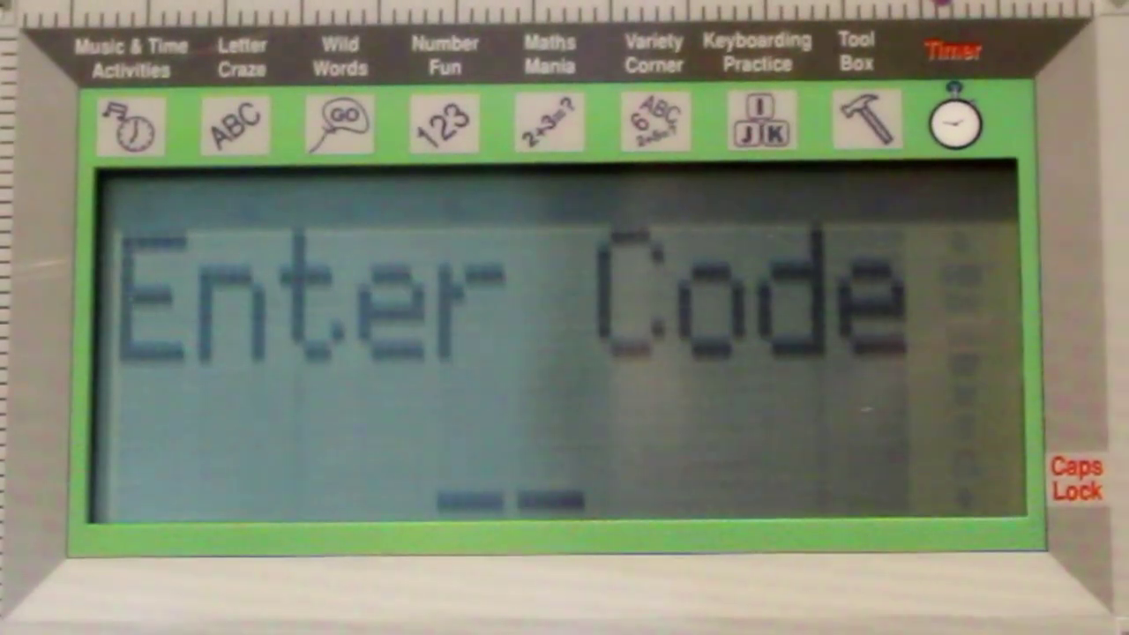
text(24)
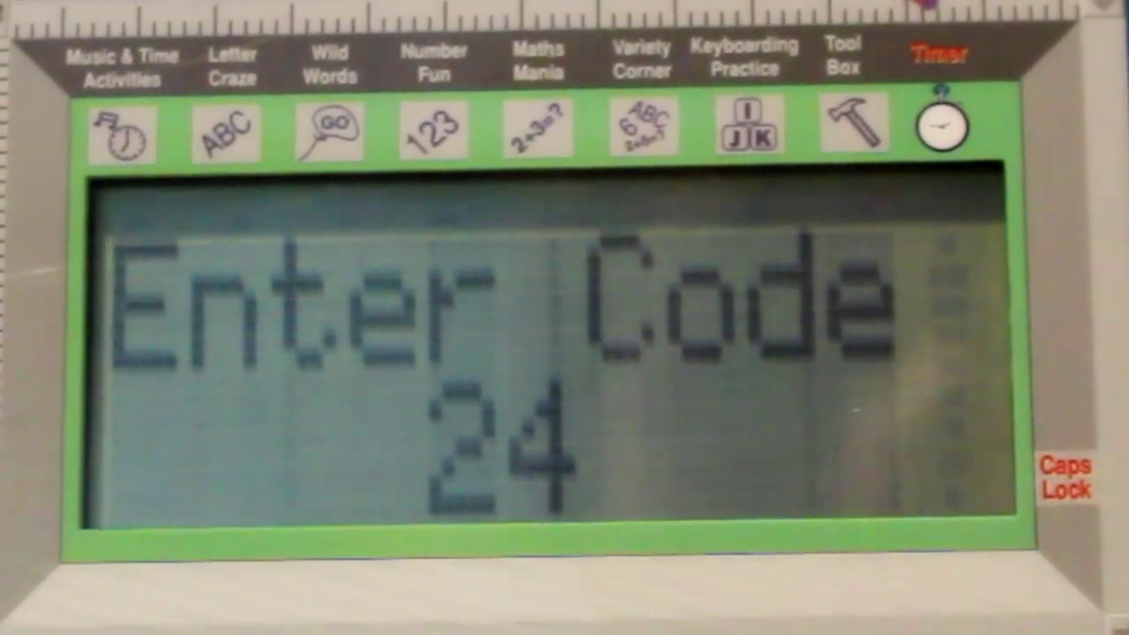
Step: Start activity 24 and enter 9 for the many-sided outline puzzle
key(Return)
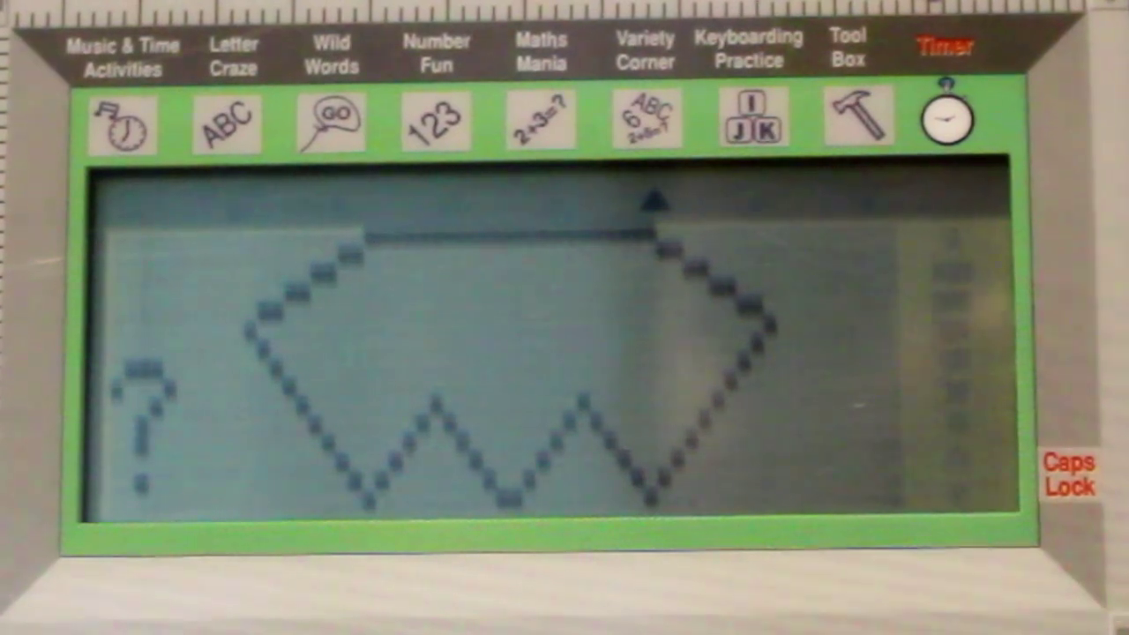
key(9)
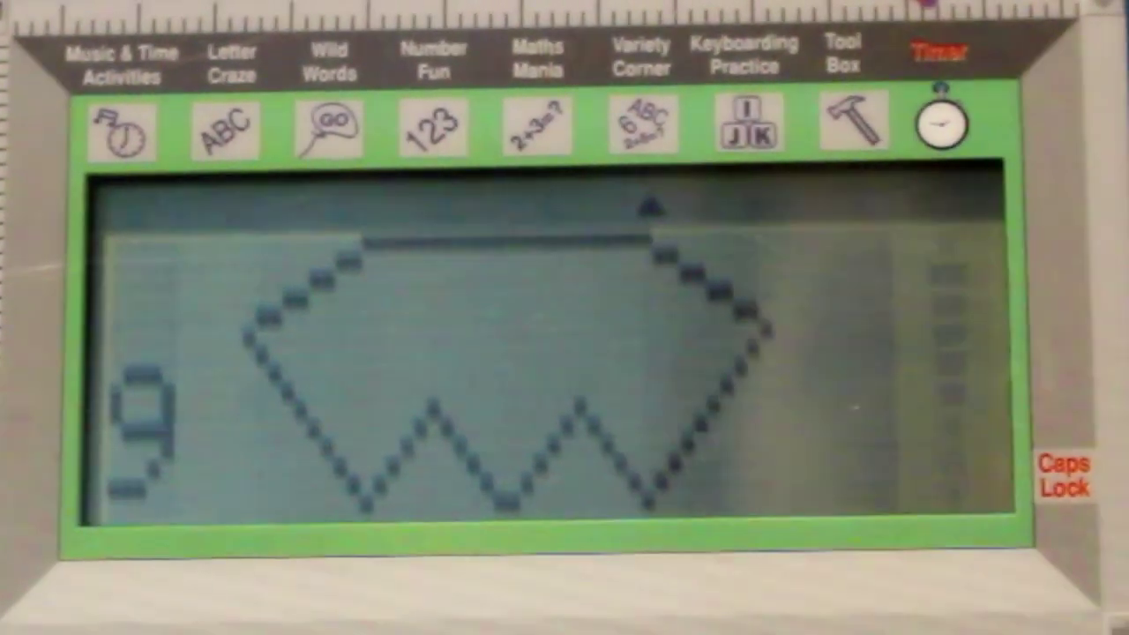
Step: Submit 9 for the zigzag shape, then move the marker up, up, left, up, left
key(Return)
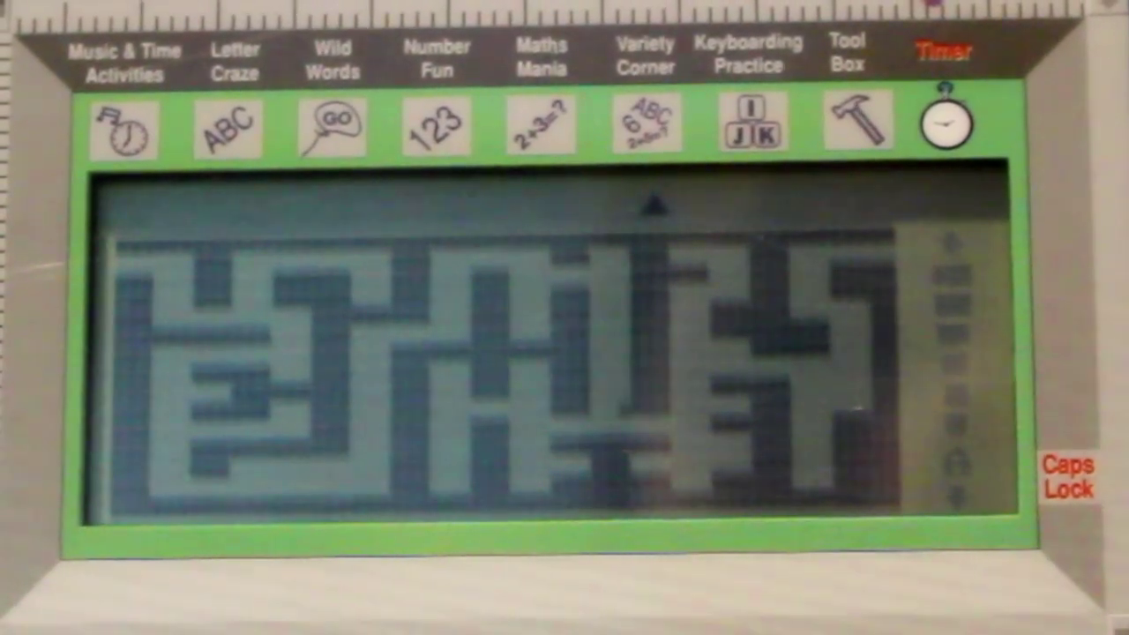
key(Up)
key(Up)
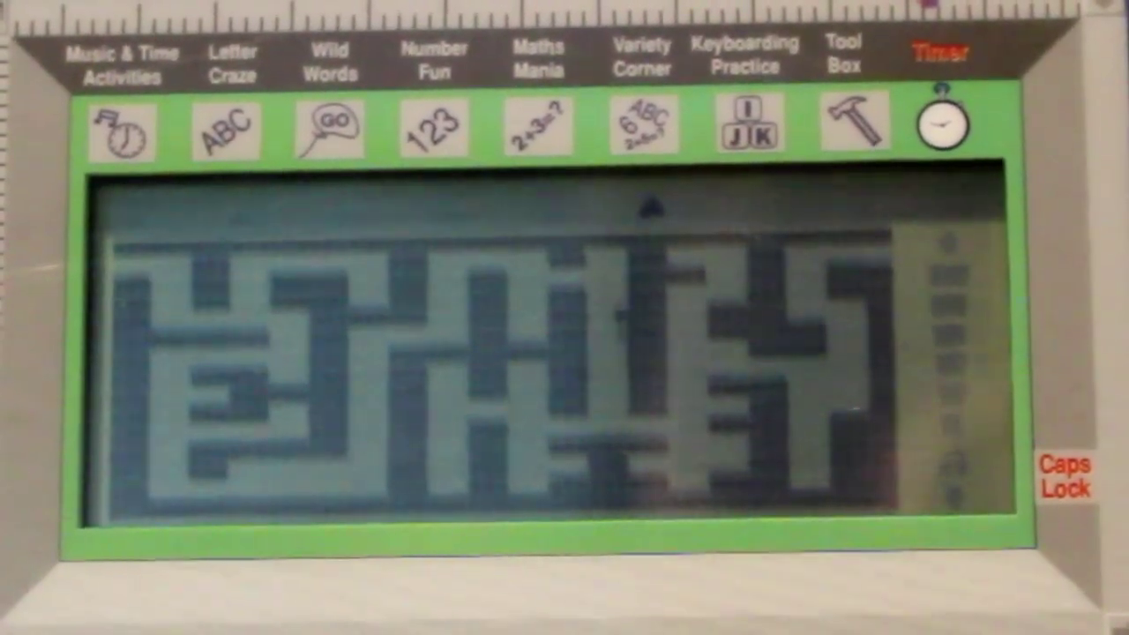
key(Up)
key(Up)
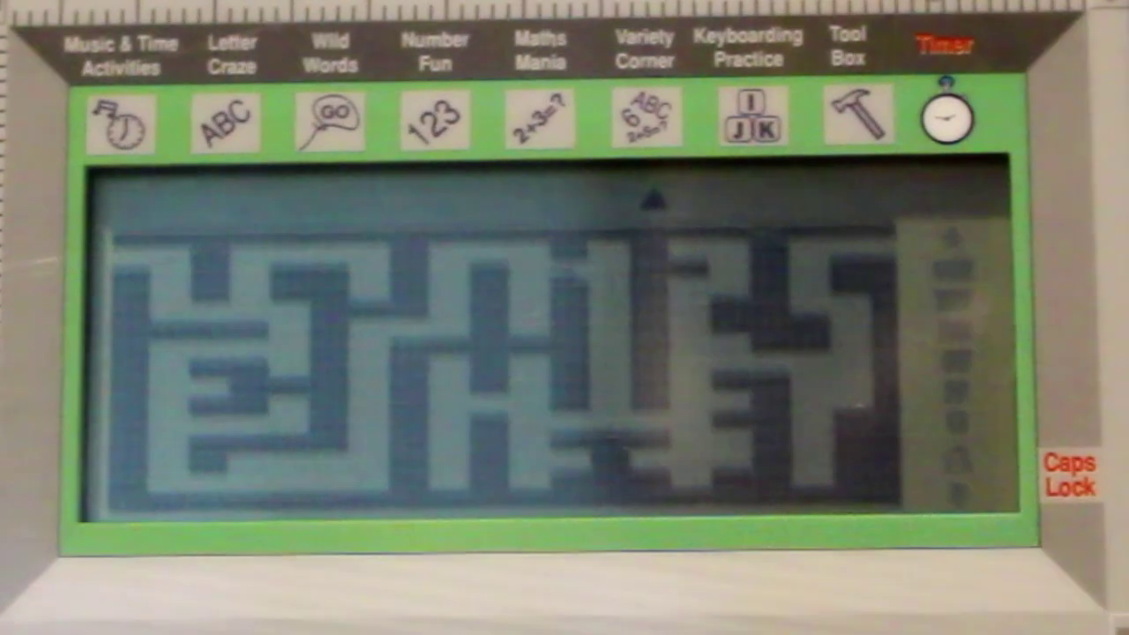
key(Left)
key(Up)
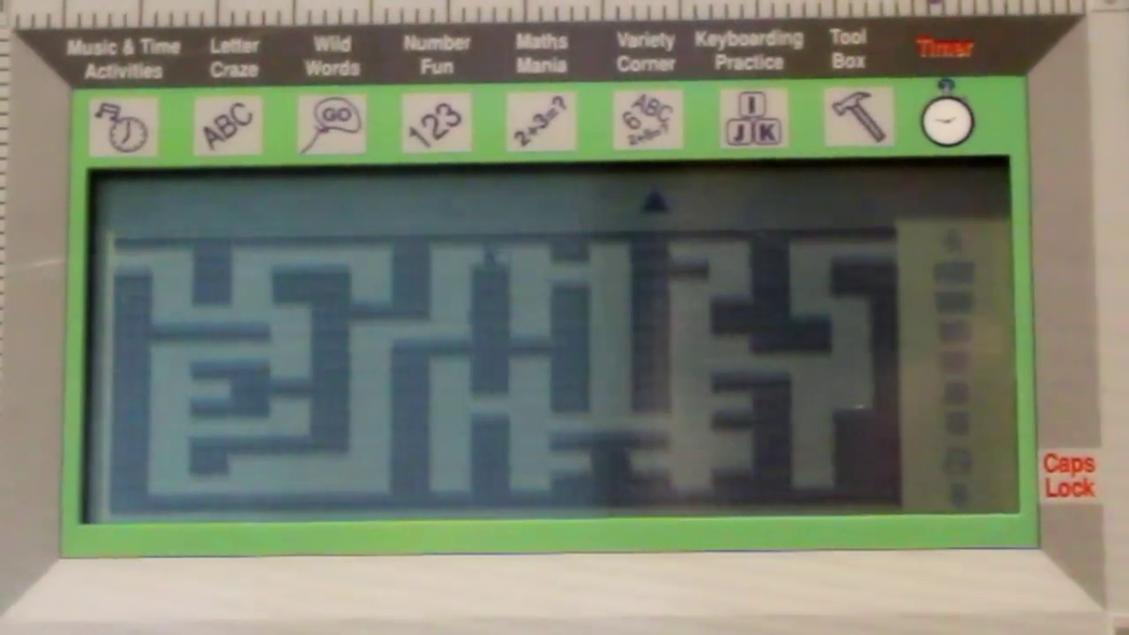
key(Left)
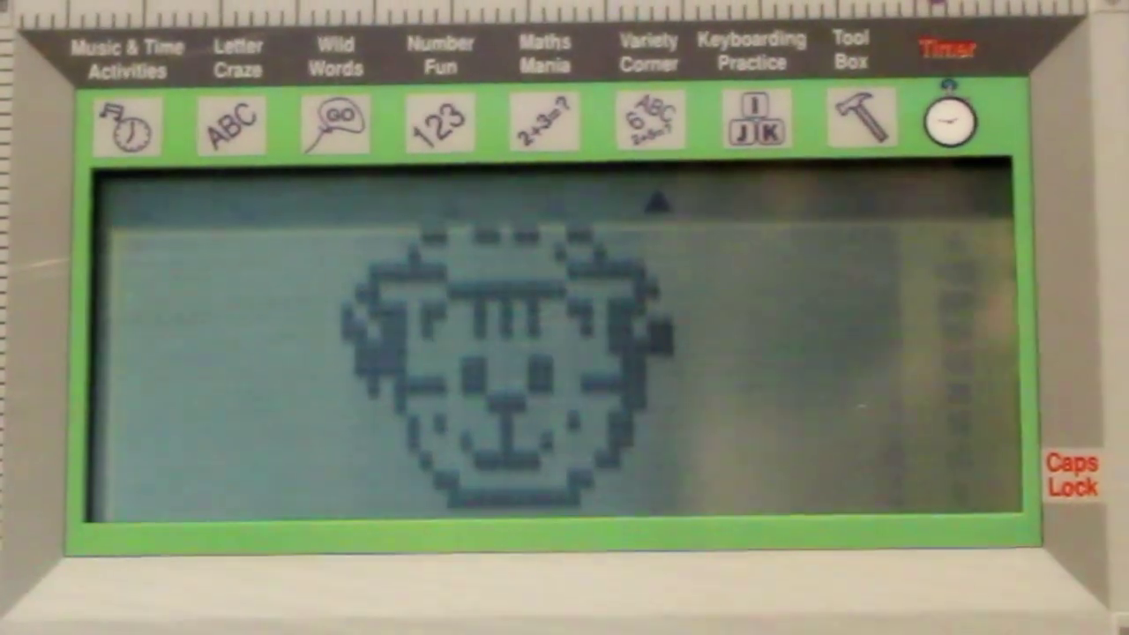
text(a)
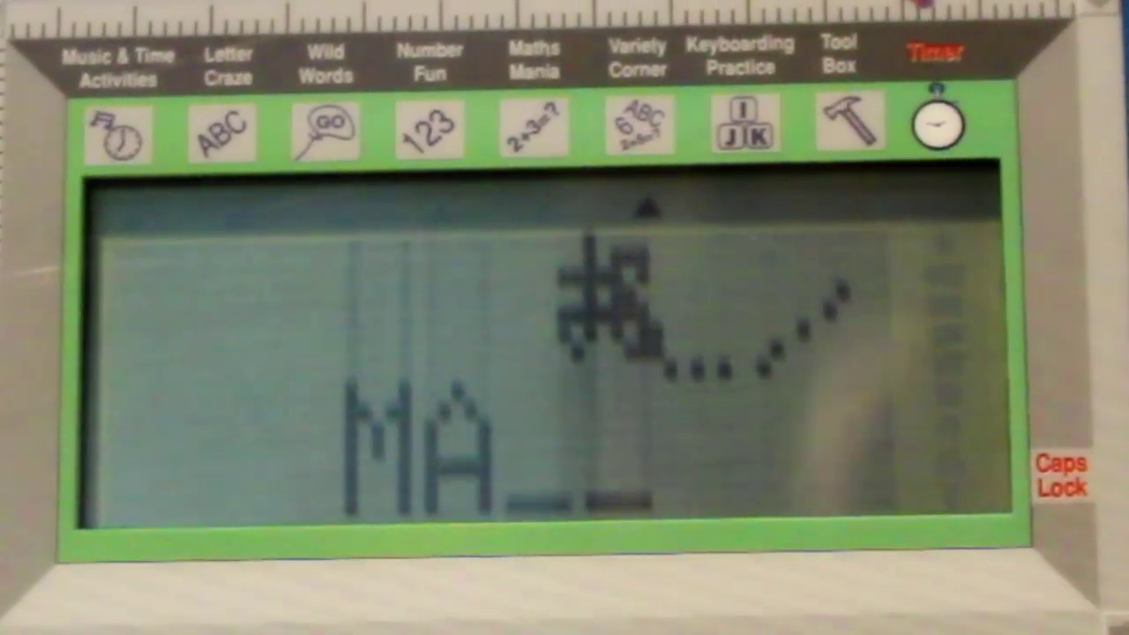
text(a)
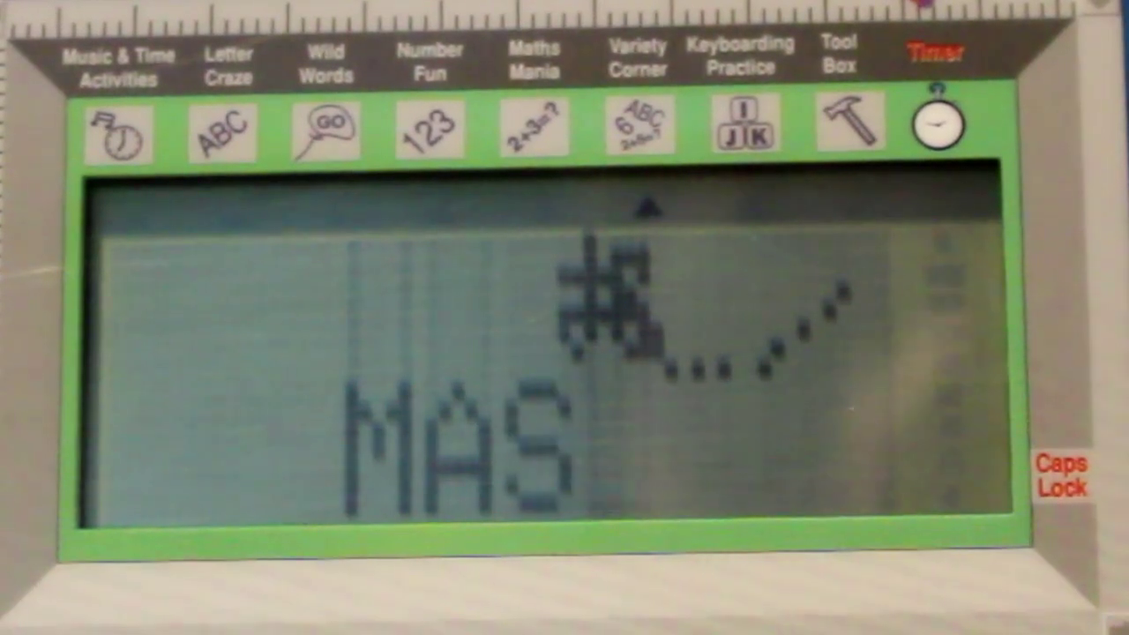
text(K)
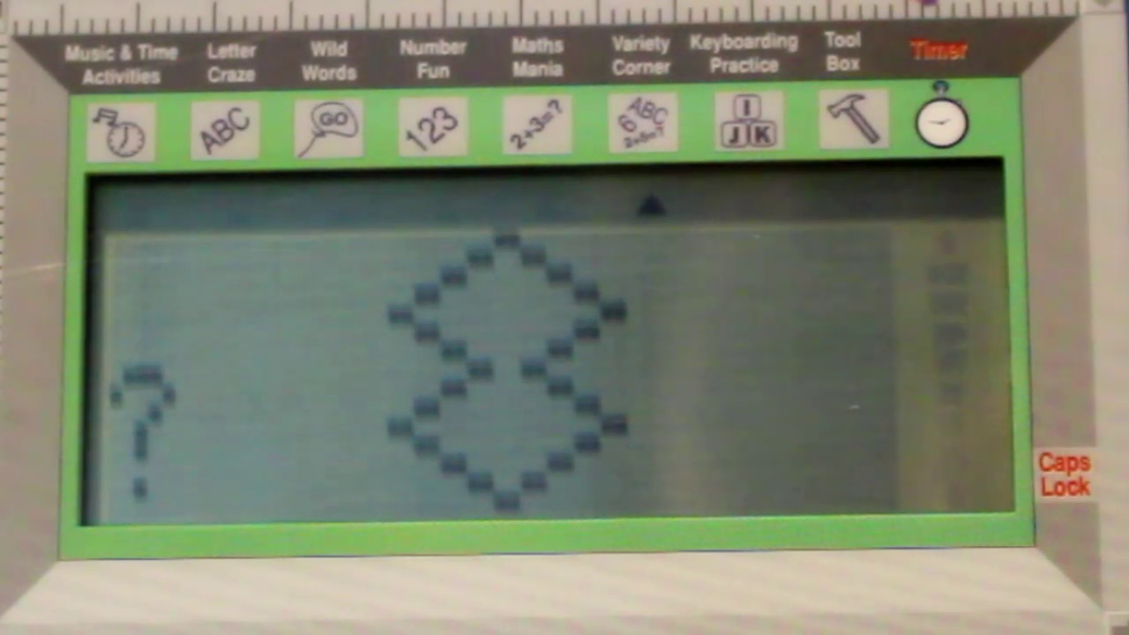
text(8)
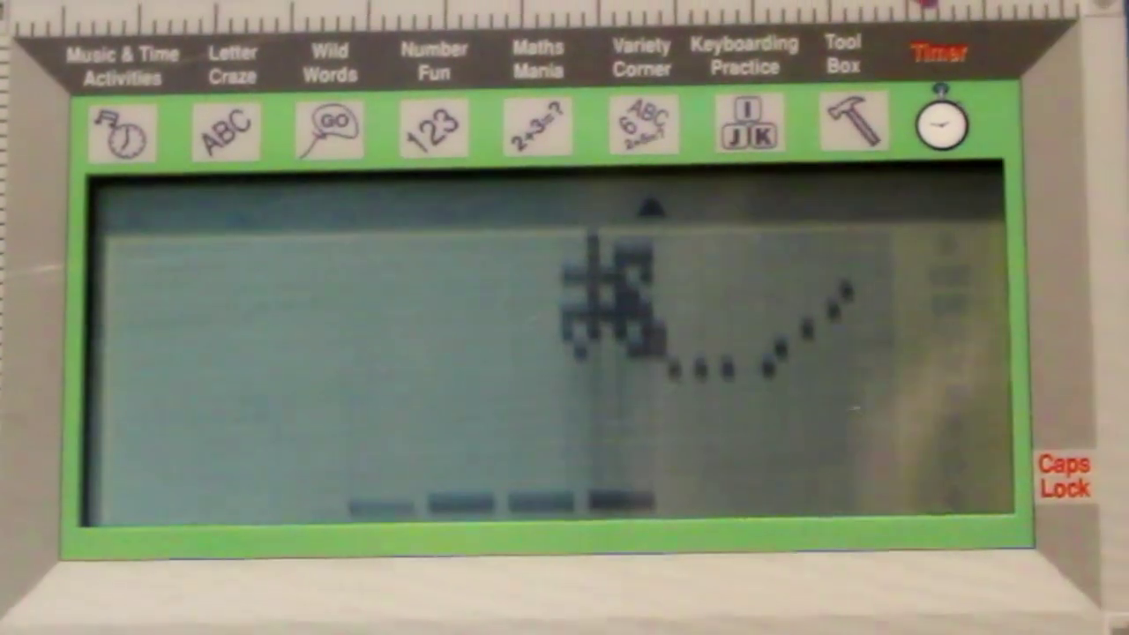
text(king)
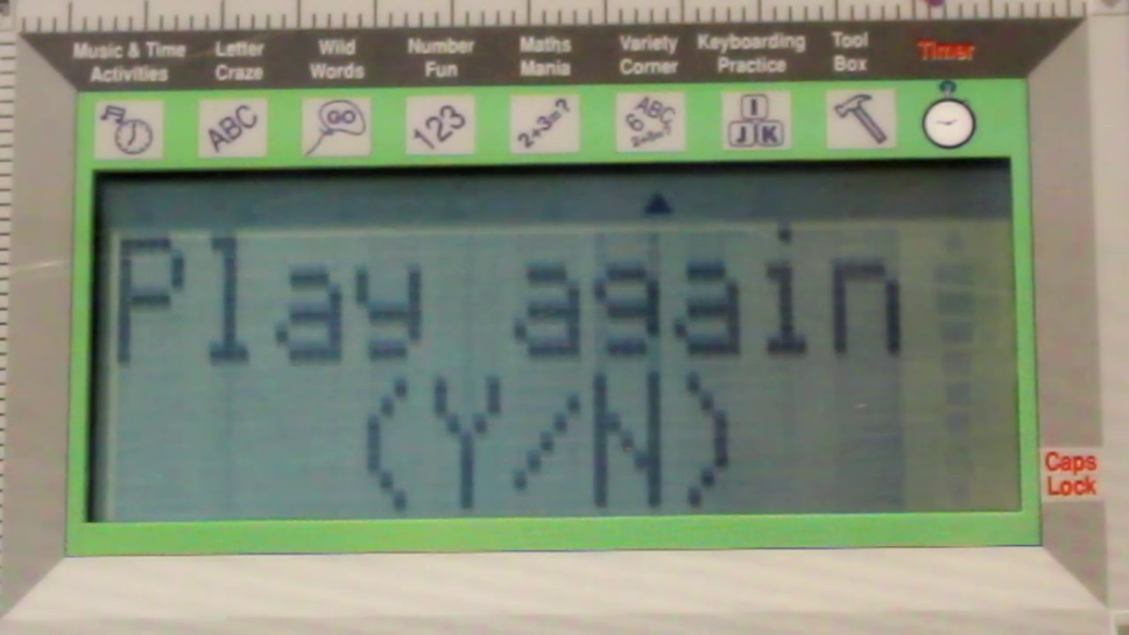
Step: Answer the Play again (Y/N) prompt with y
key(y)
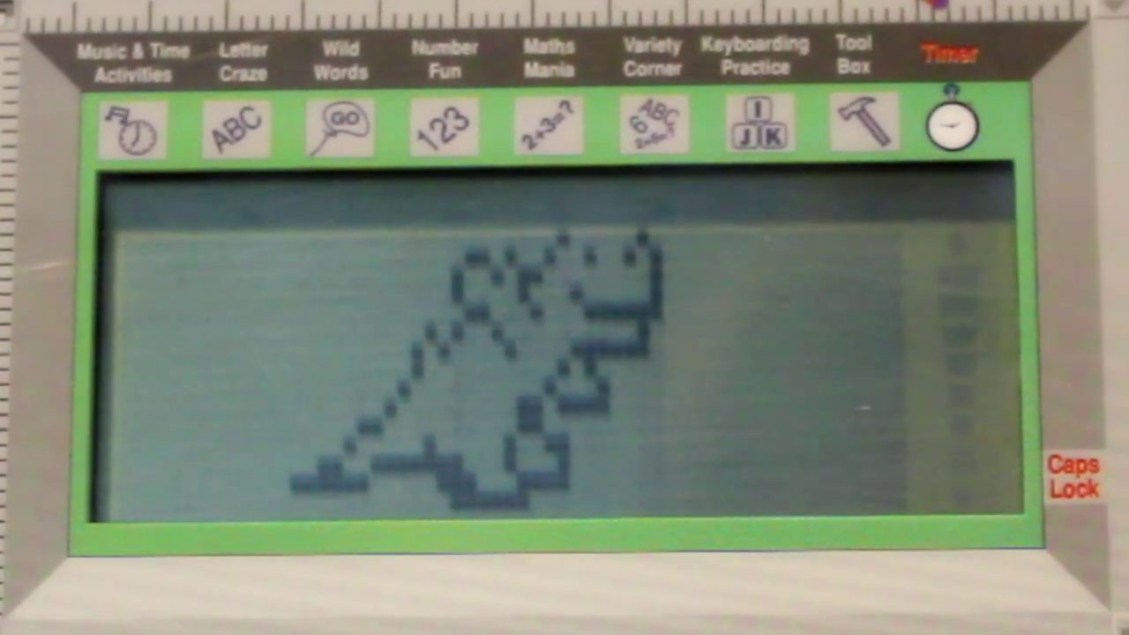